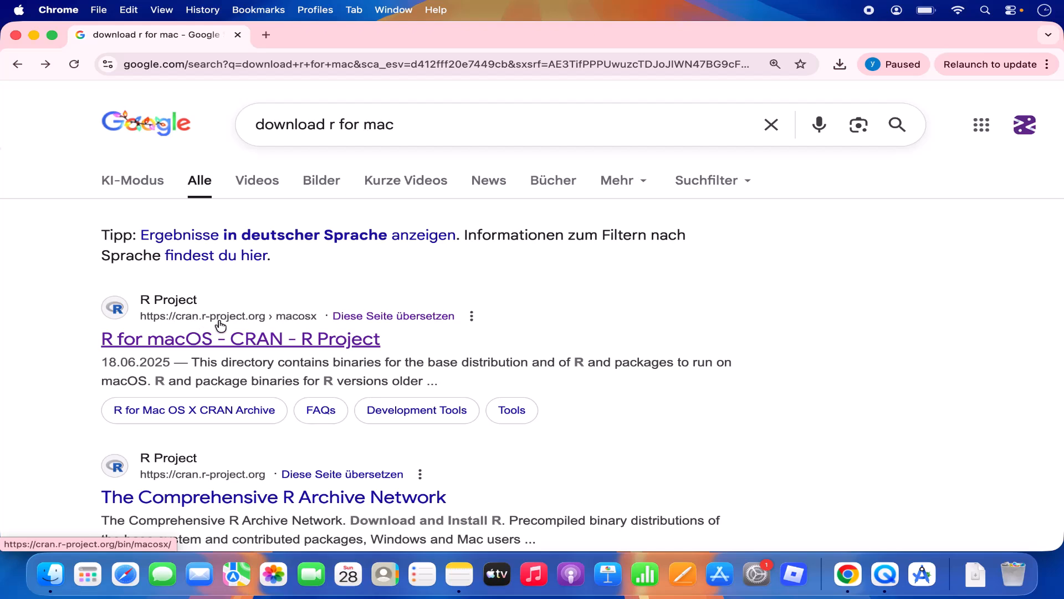
Step: Open the CRAN 'R for macOS' page and locate the Apple silicon download section
click(295, 345)
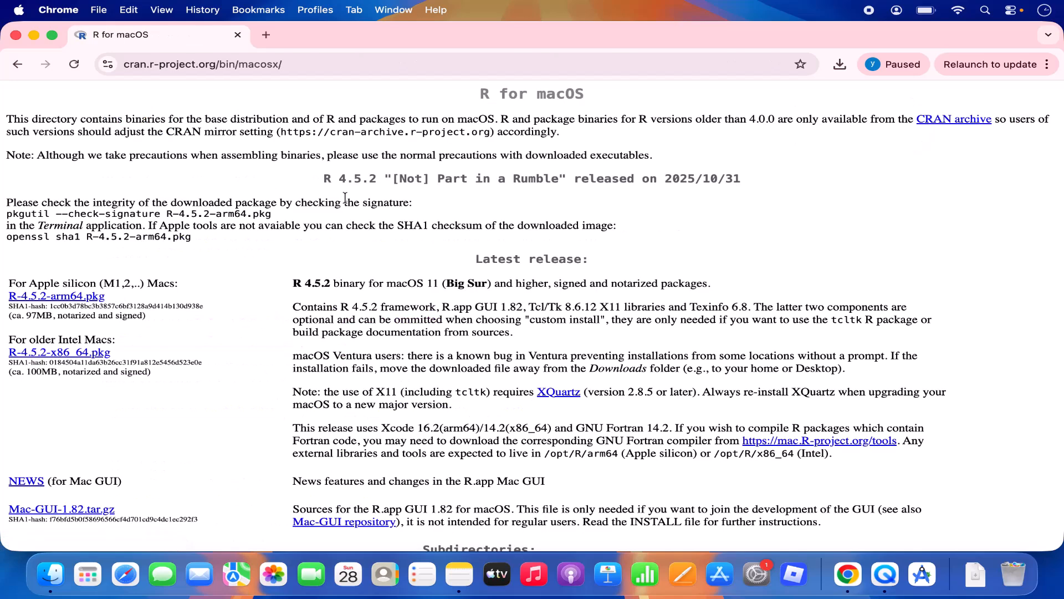
click(290, 65)
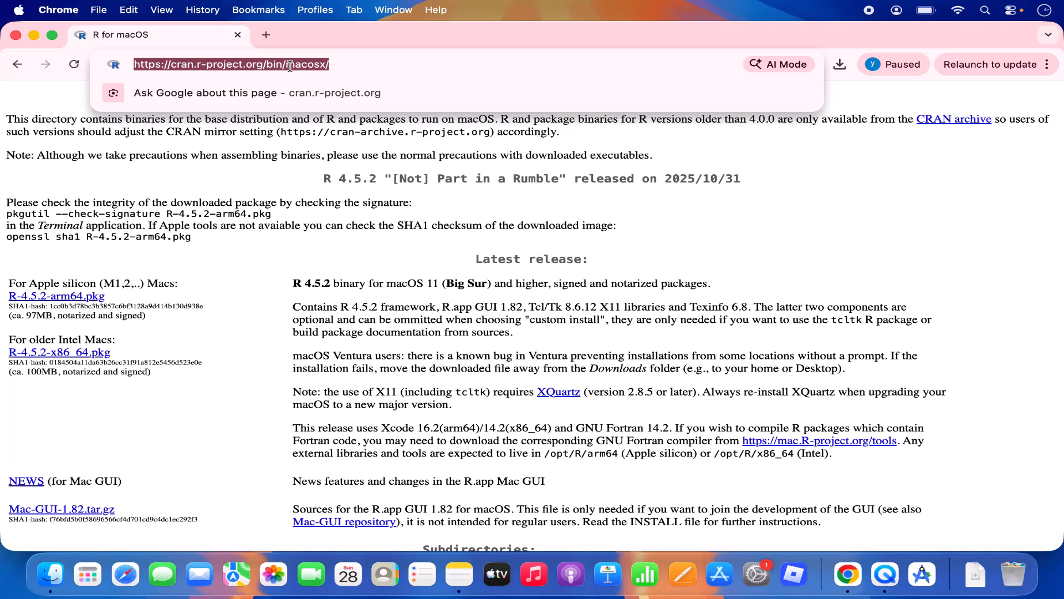
click(328, 158)
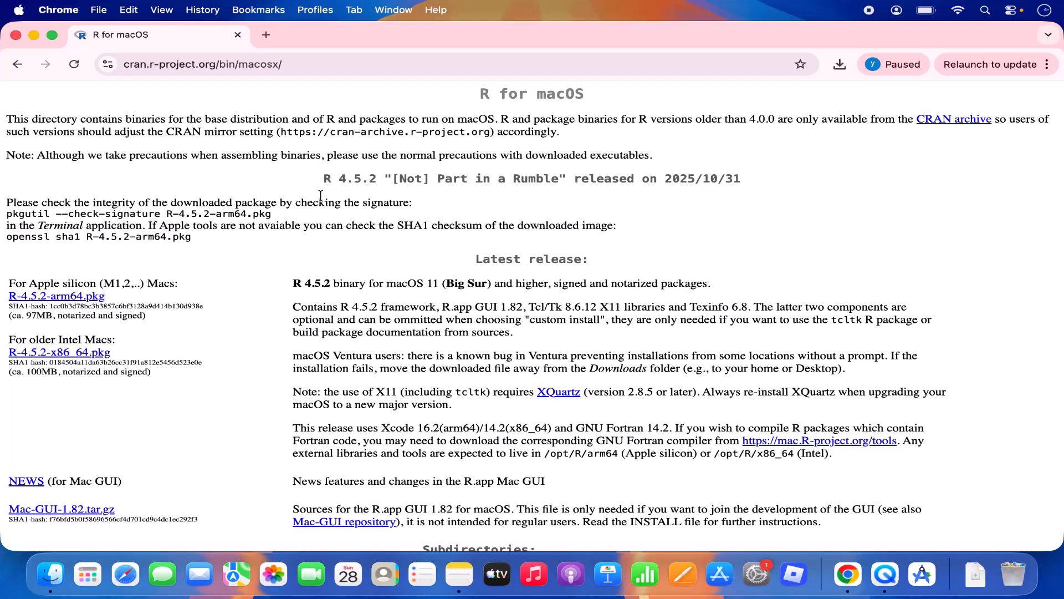
triple_click(33, 283)
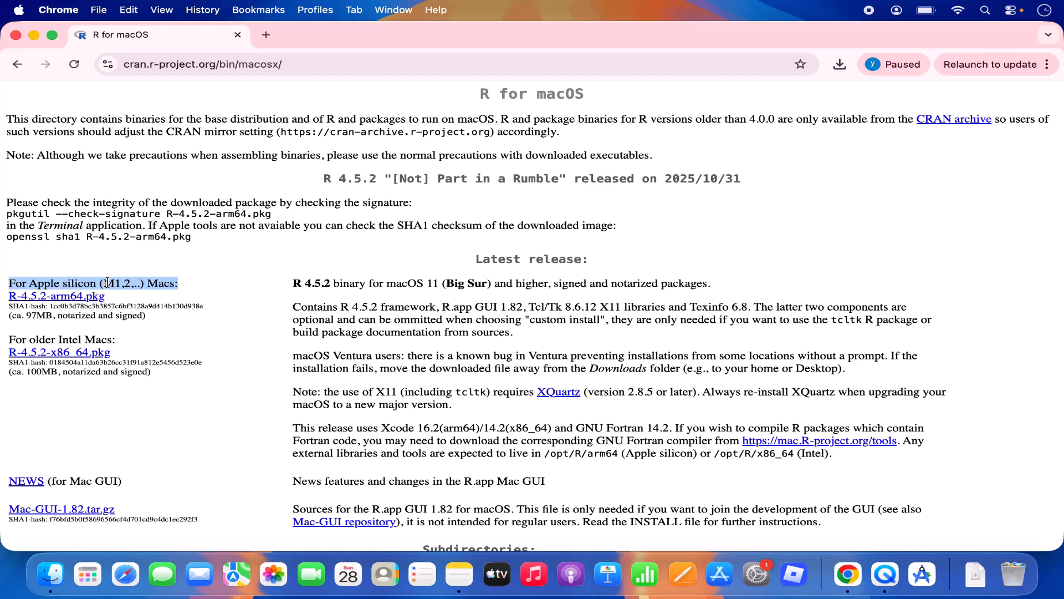
triple_click(64, 339)
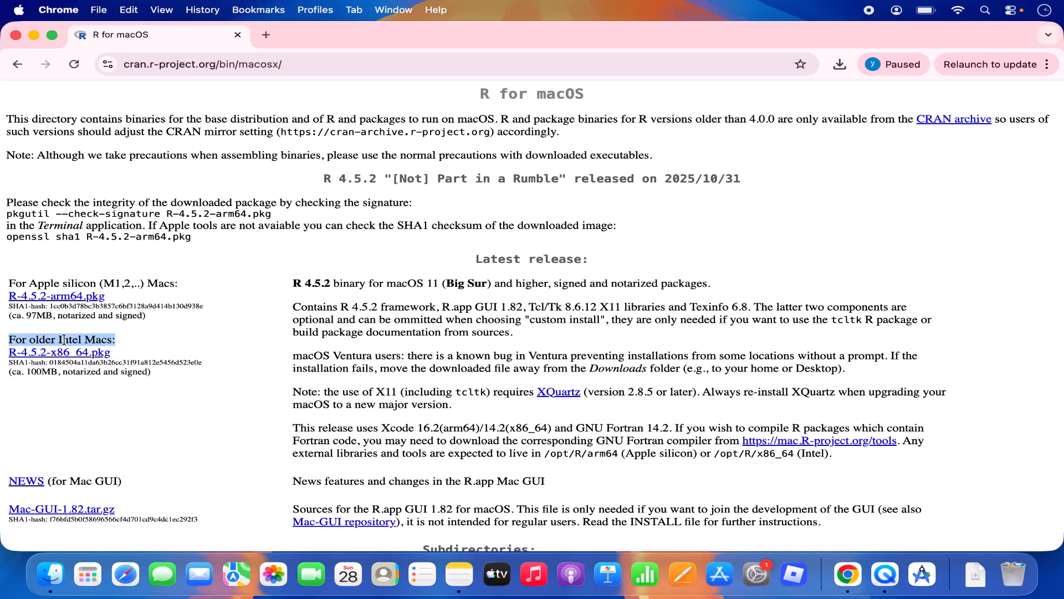
triple_click(118, 283)
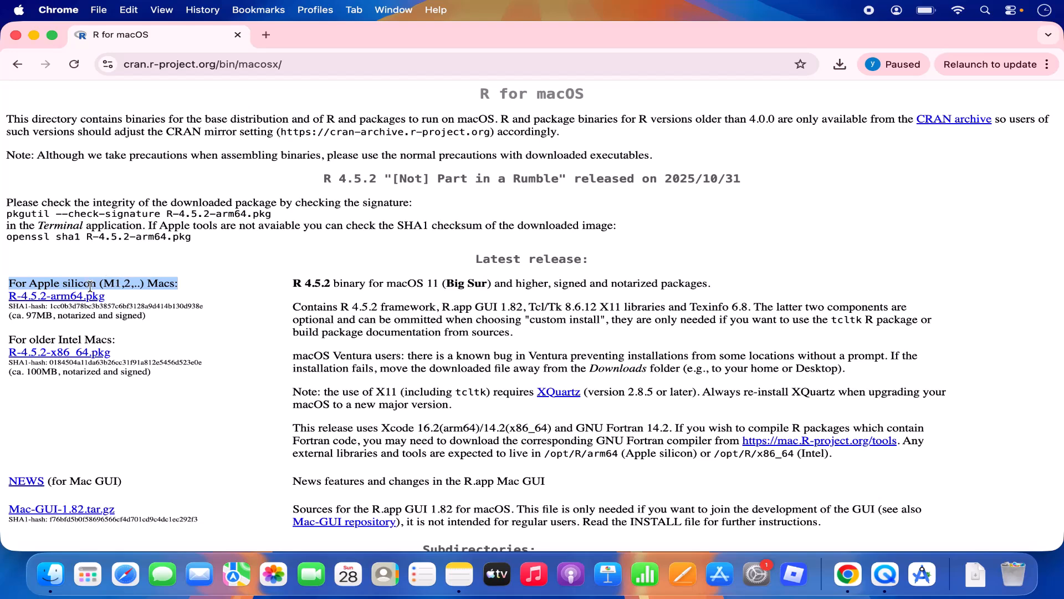
Step: Download R-4.5.2-arm64.pkg and launch its installer from Chrome's downloads
click(58, 300)
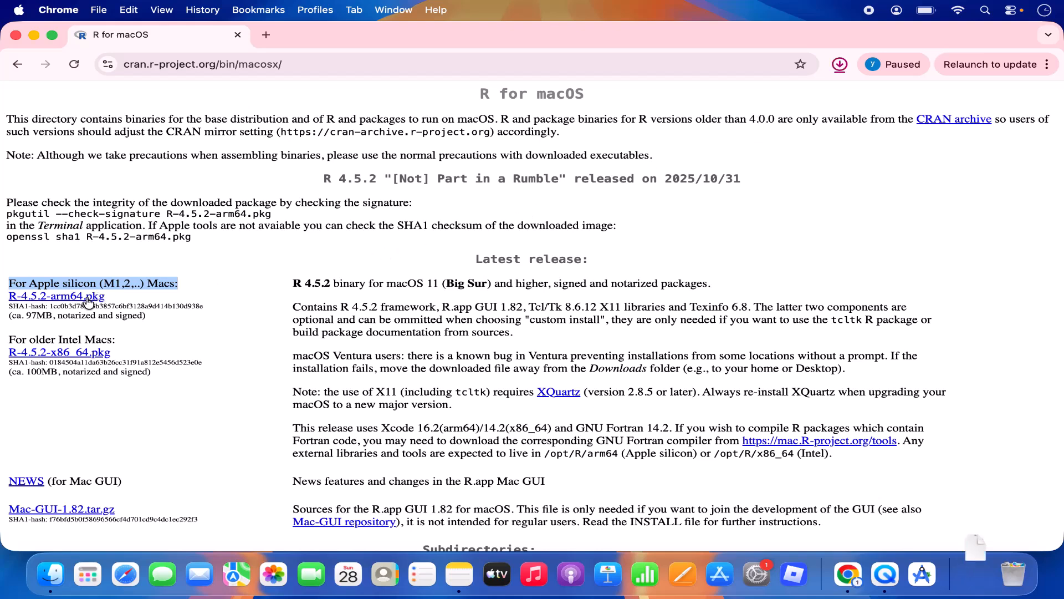
mouse_move(661, 100)
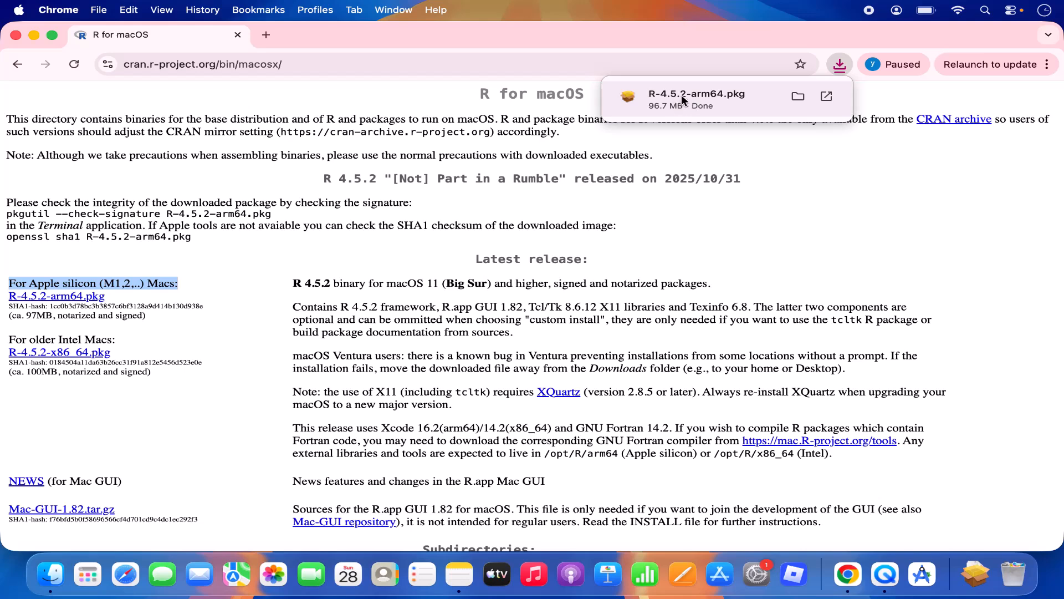
click(679, 95)
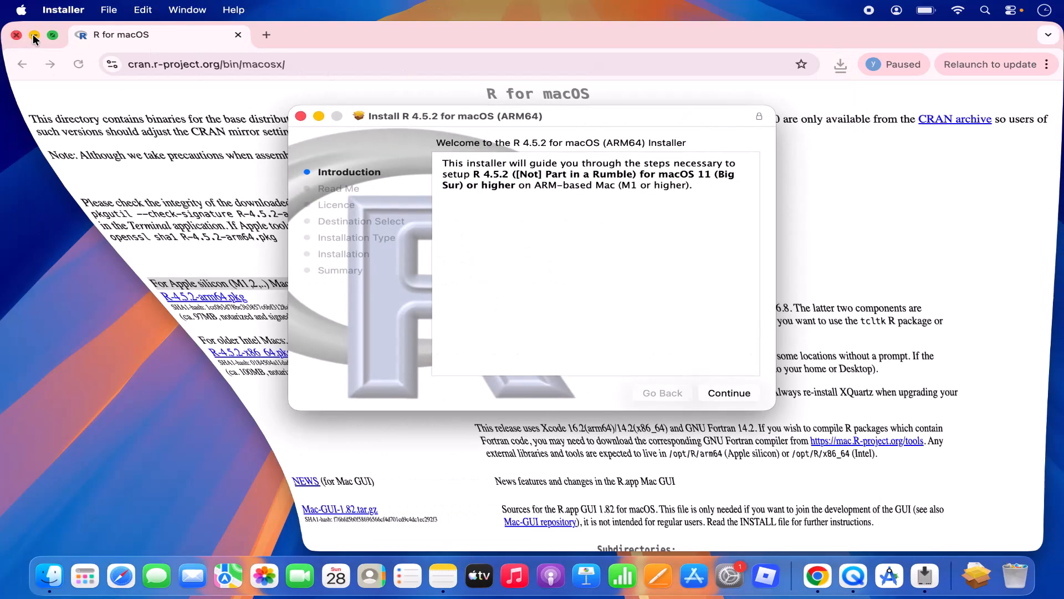
Step: Continue through the R 4.5.2 Introduction, Read Me and Software Licence Agreement pages
click(33, 35)
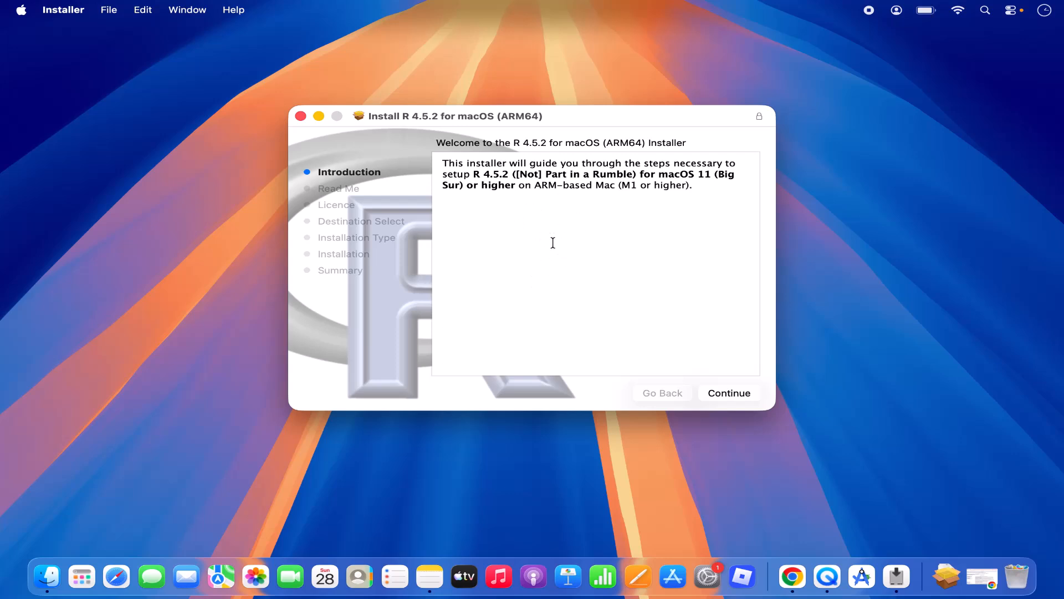
click(713, 390)
scroll(485, 201, down, 2)
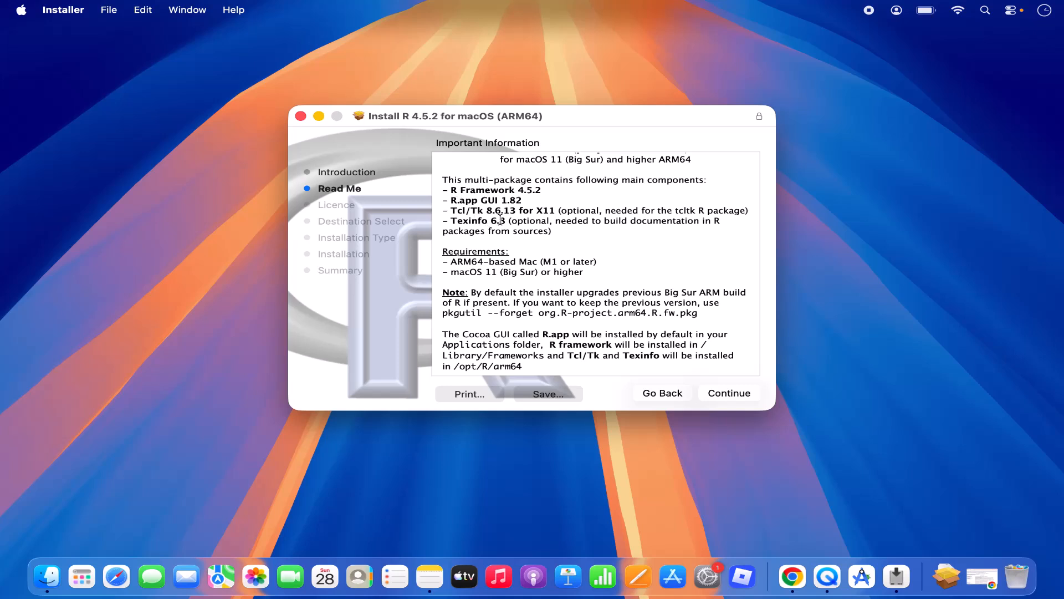
click(714, 395)
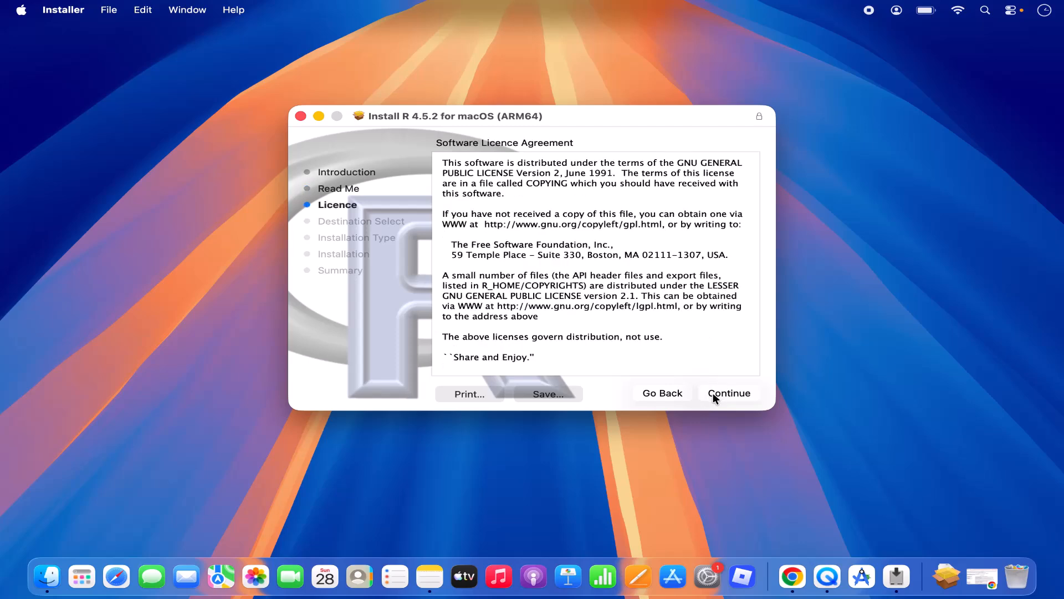
scroll(622, 315, down, 1)
scroll(622, 316, up, 1)
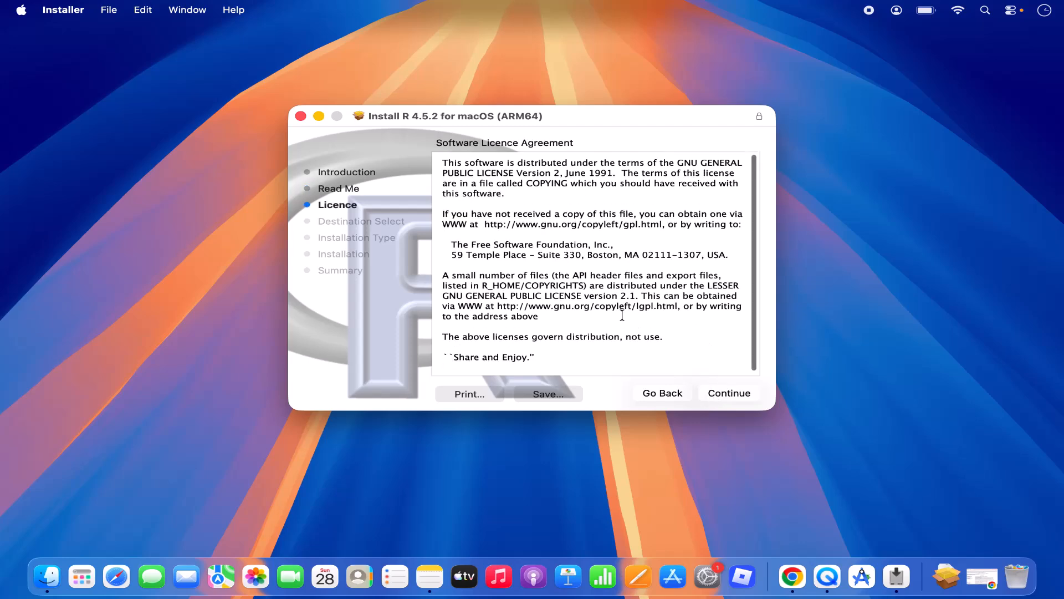
click(704, 387)
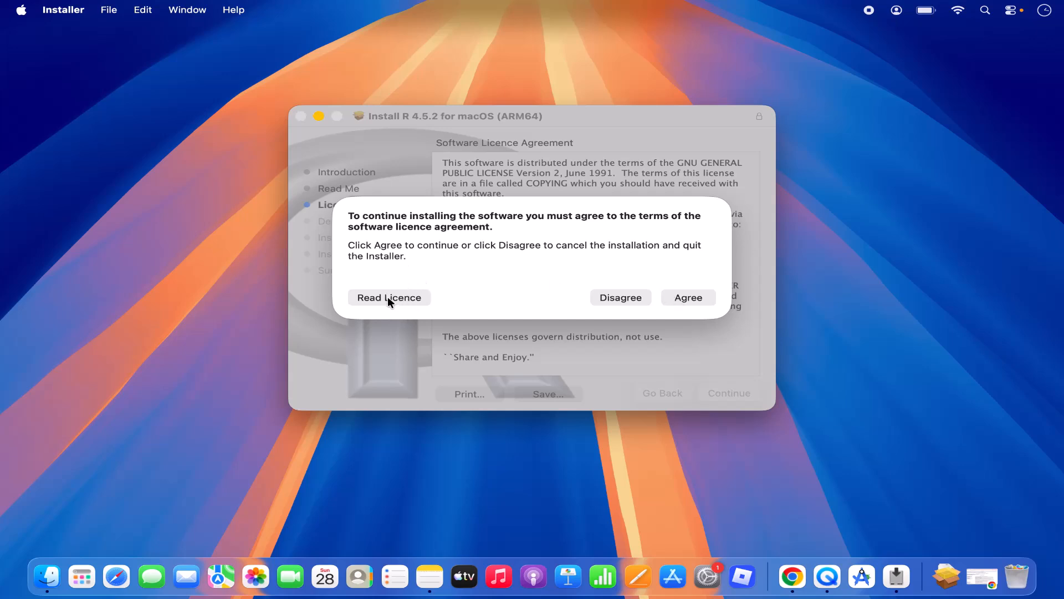
Step: Agree to the licence and install R 4.5.2 on Macintosh HD, authorizing with the account password
click(688, 298)
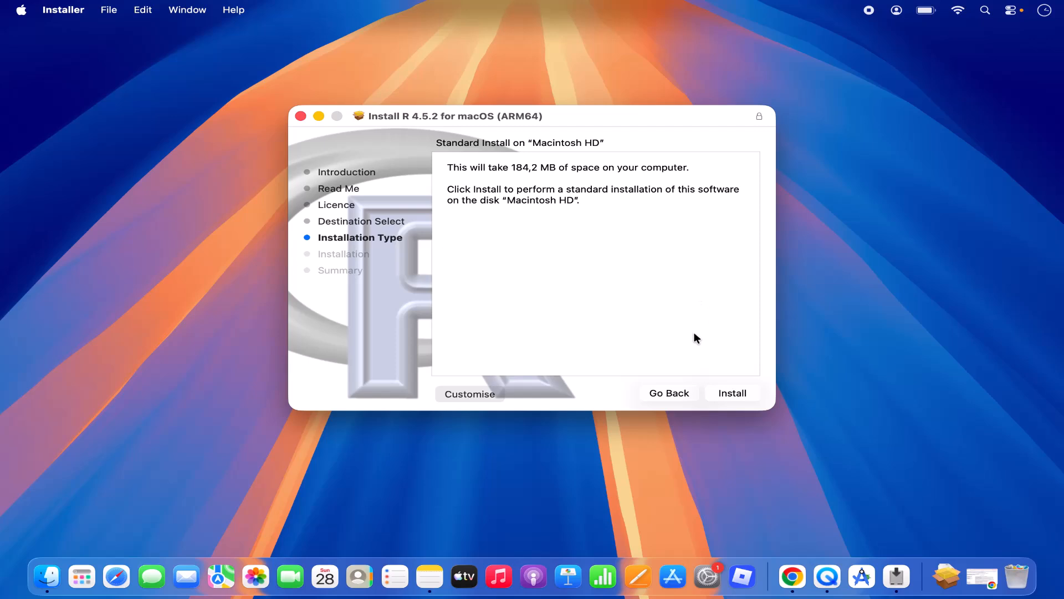
click(721, 392)
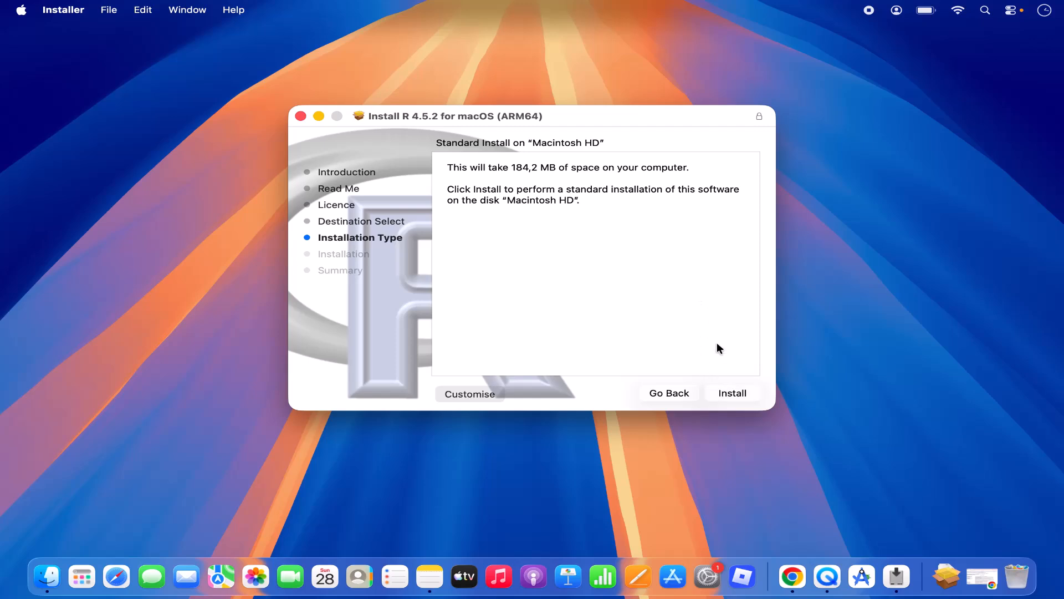
click(731, 394)
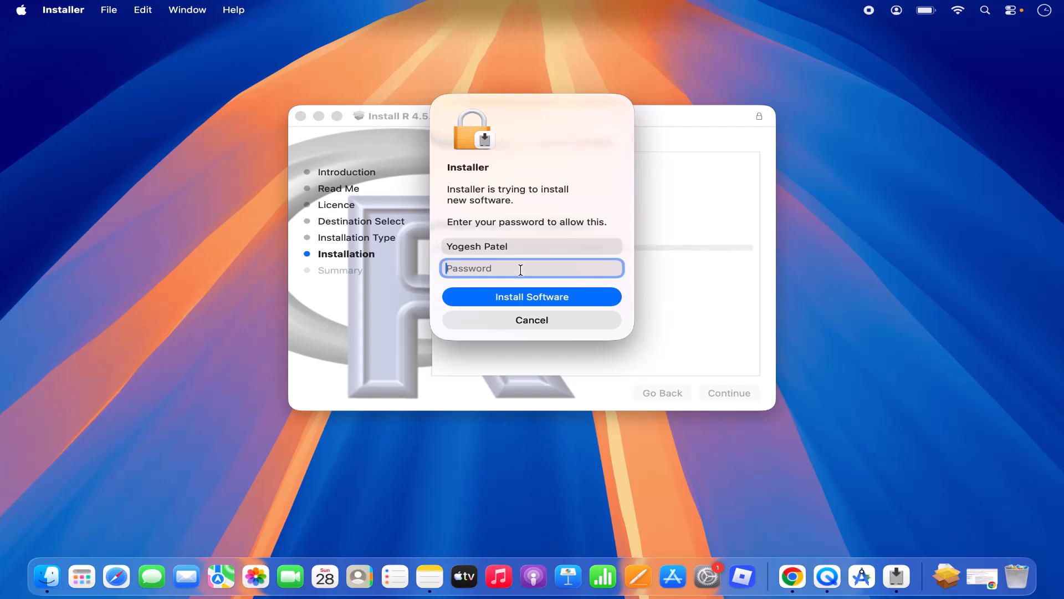
text(••••••)
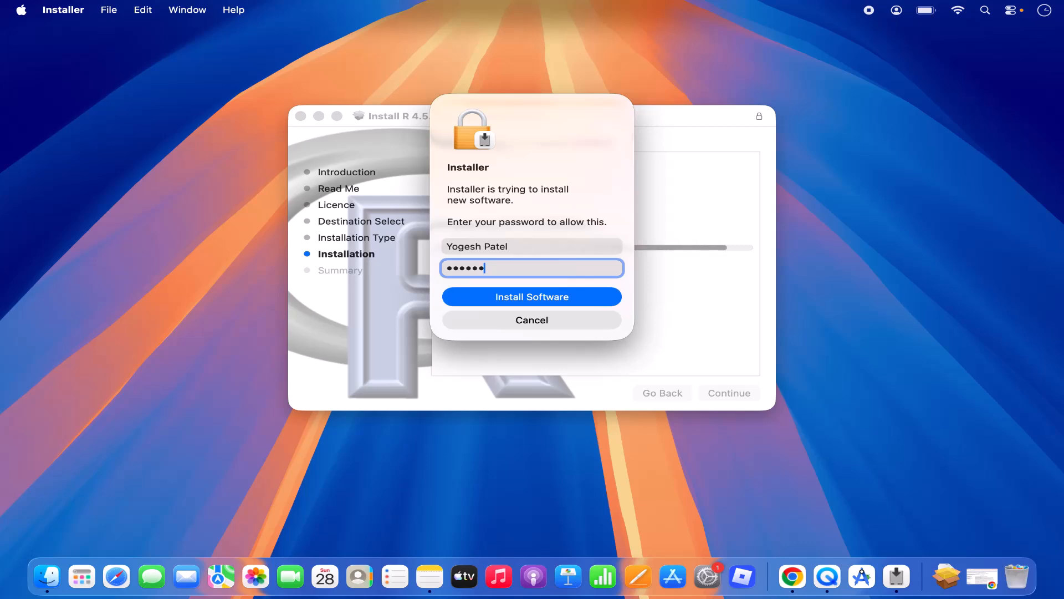
click(520, 299)
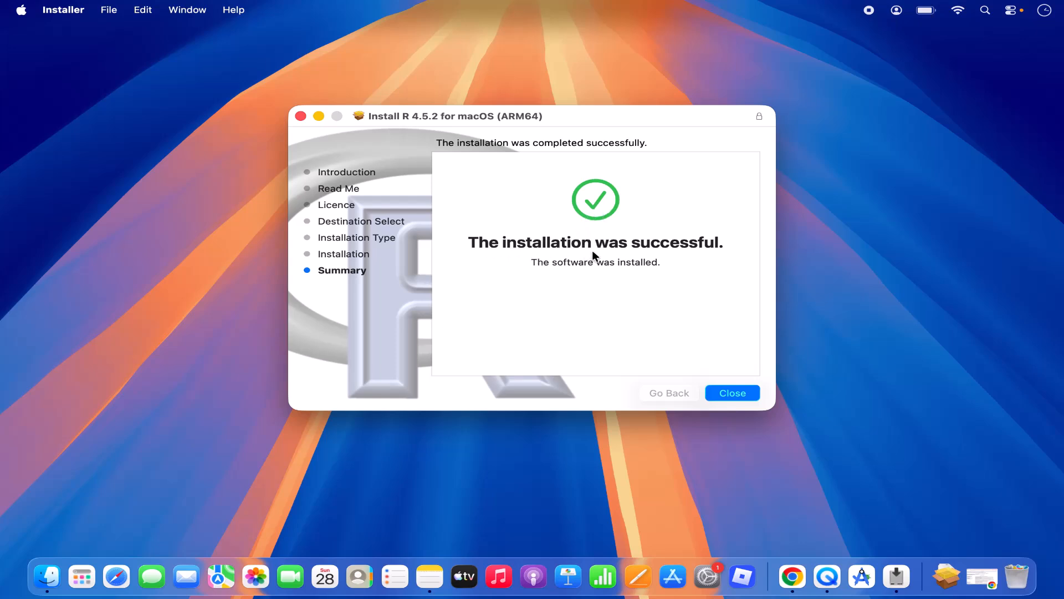
Step: Close the finished installer and move the R 4.5.2 package to the Bin
click(721, 394)
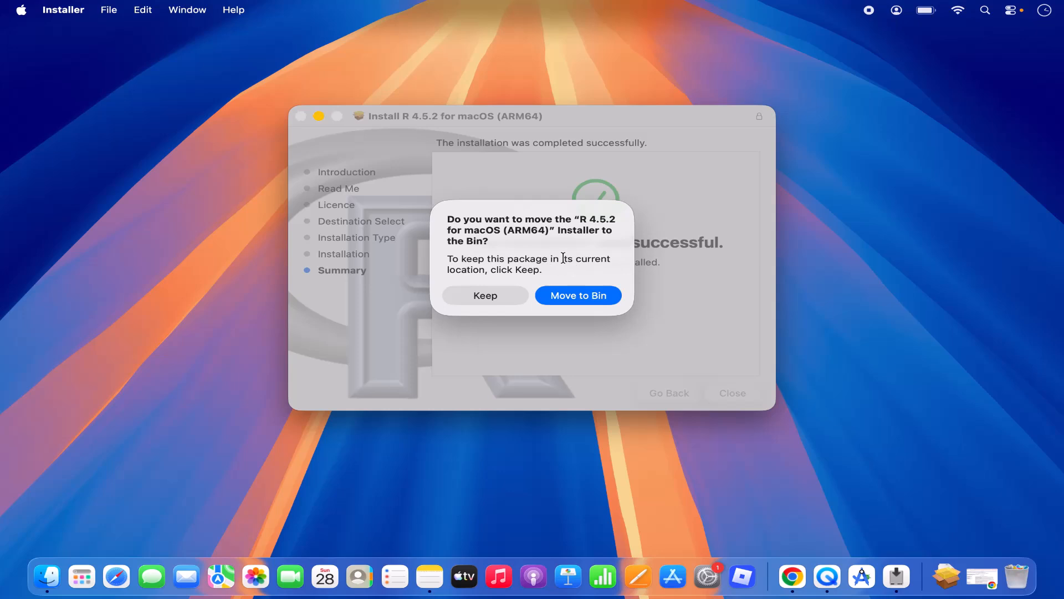
click(569, 300)
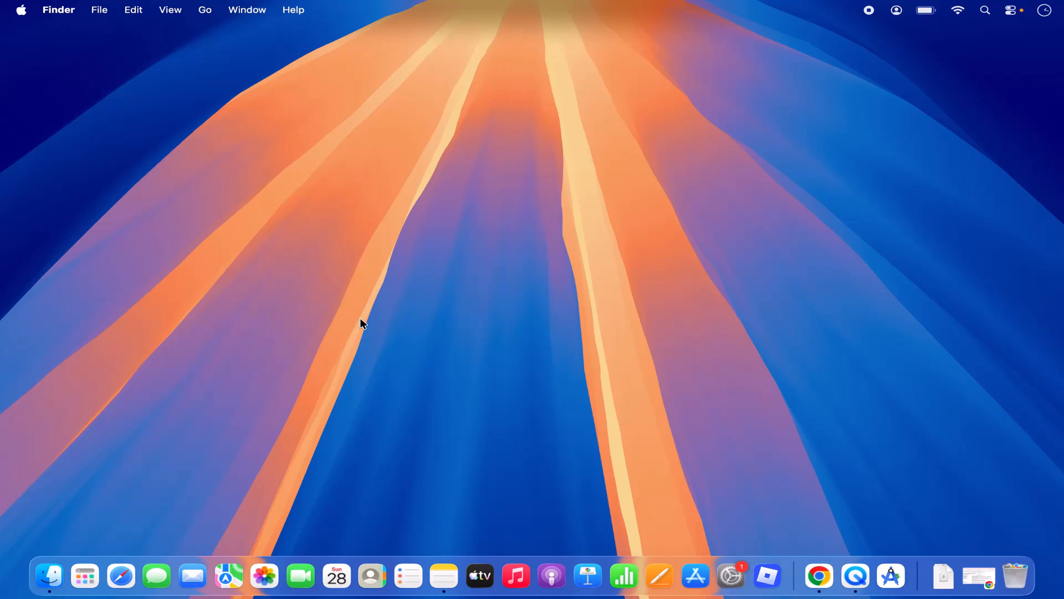
Step: Open the Applications folder in Finder and scroll to find R
click(83, 580)
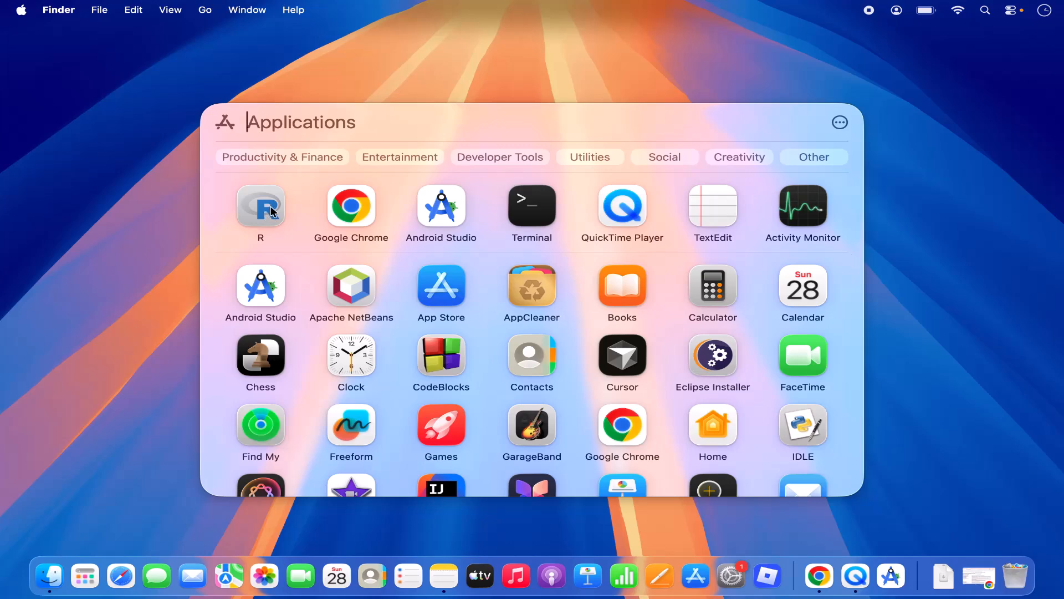
click(206, 13)
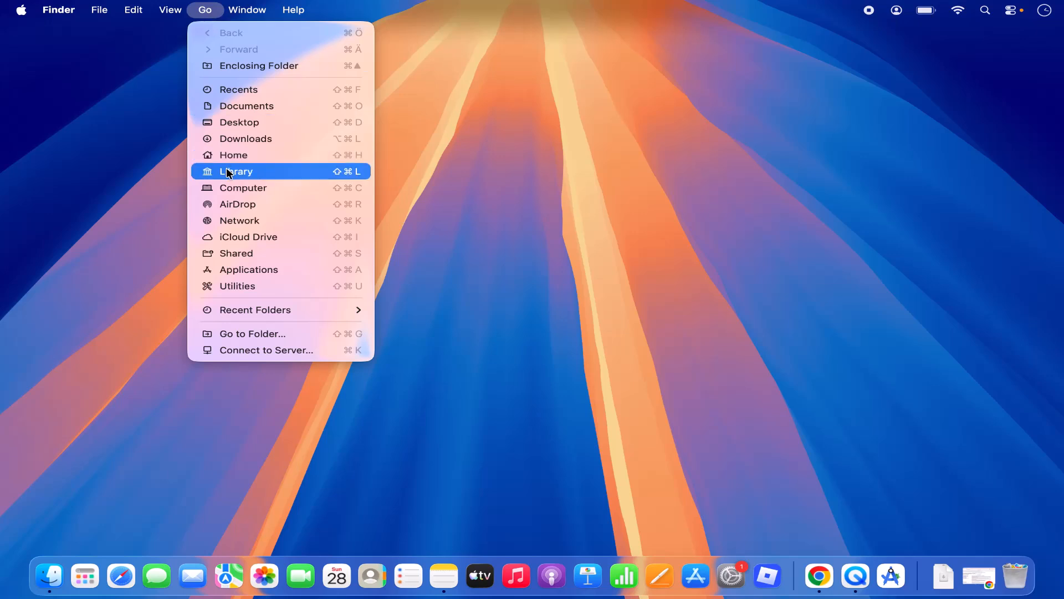
click(200, 8)
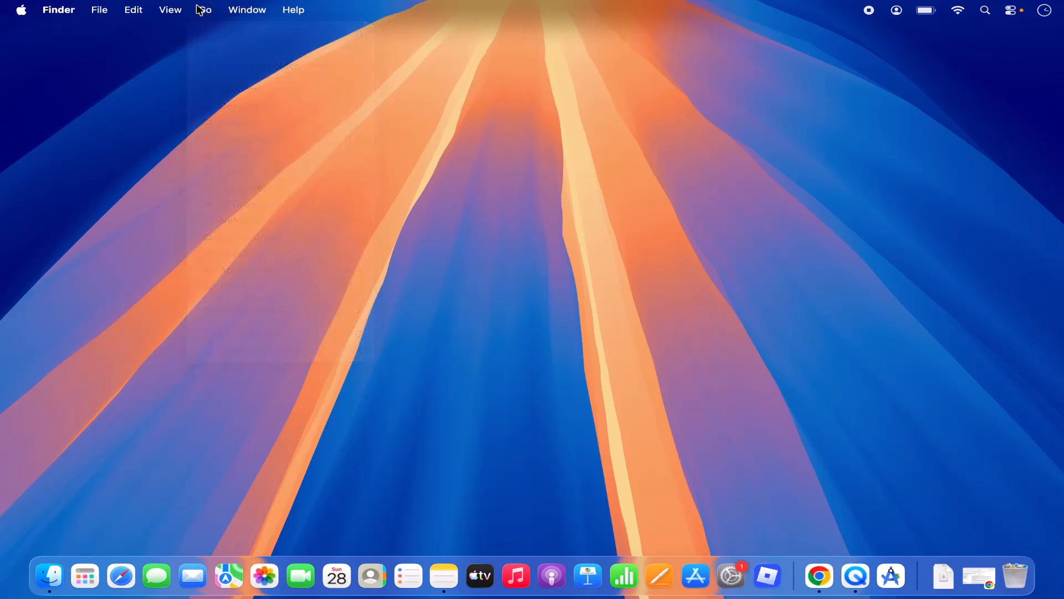
click(199, 9)
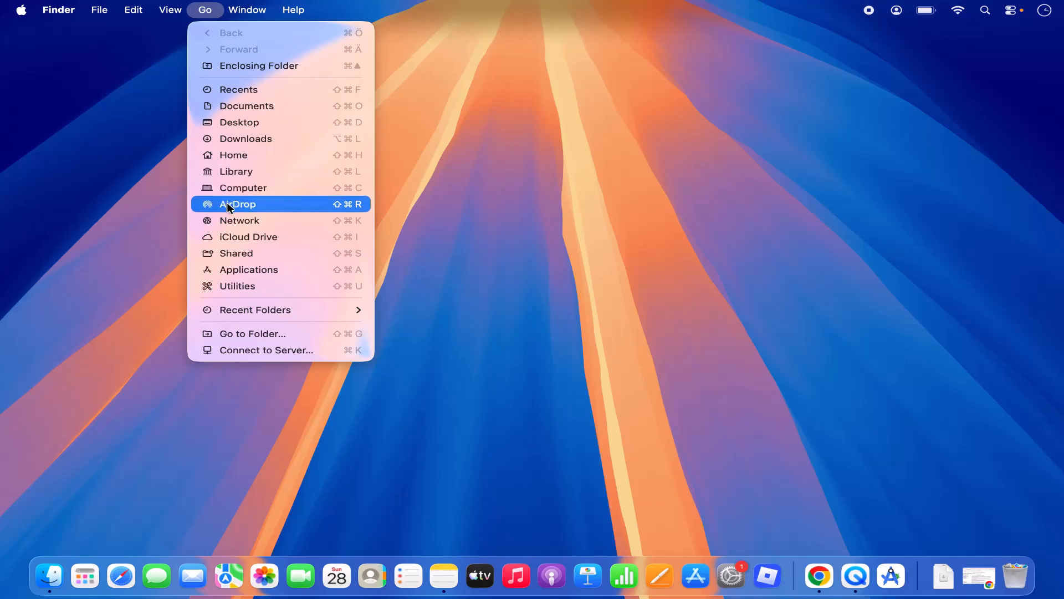
click(235, 270)
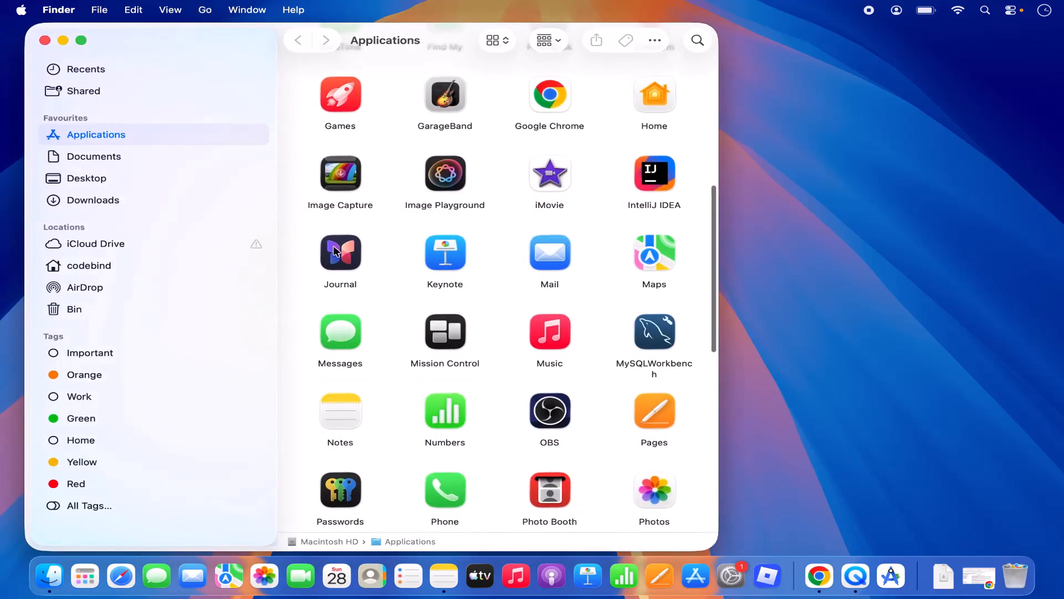
scroll(454, 336, down, 5)
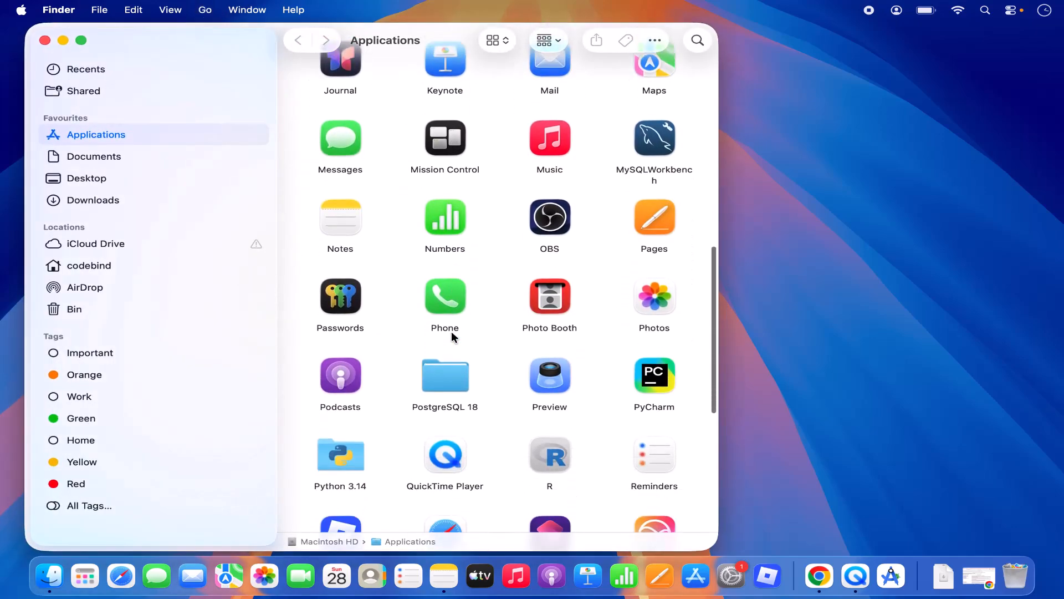
scroll(454, 337, down, 2)
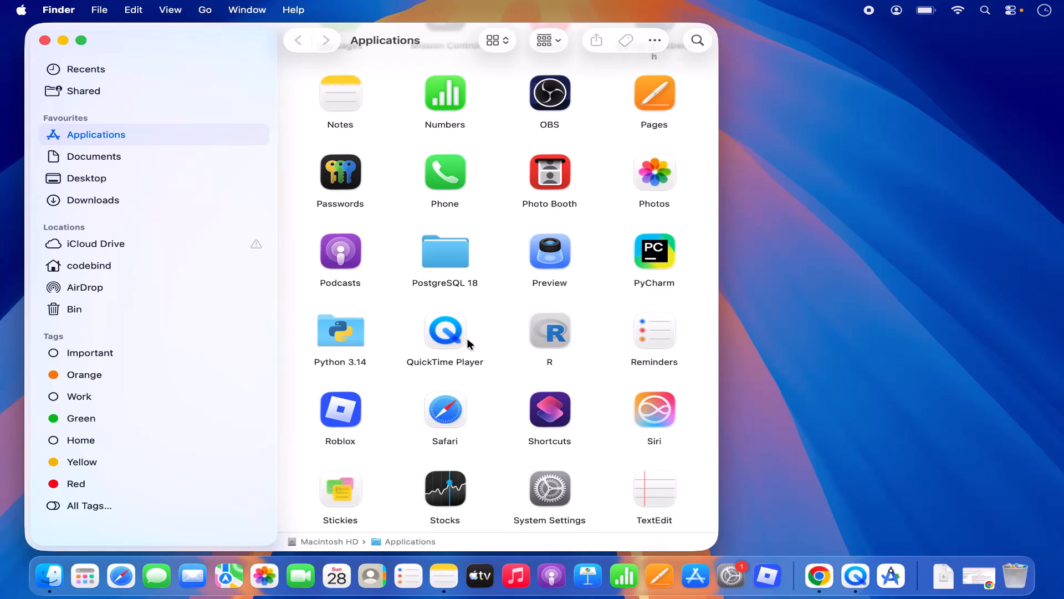
Step: Launch R from the Apps launcher and minimize the Finder window
click(85, 576)
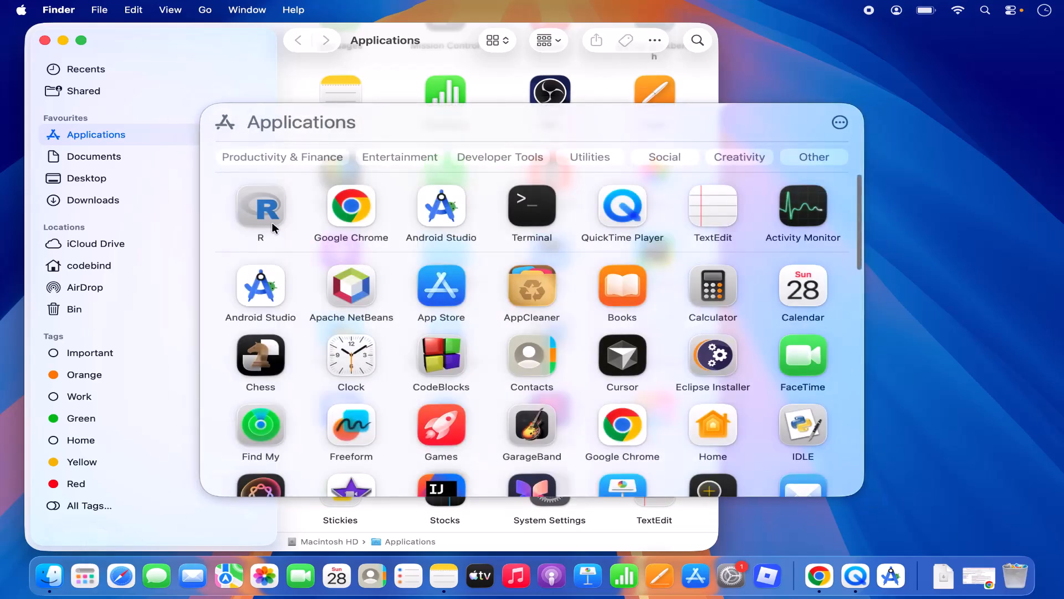
click(272, 221)
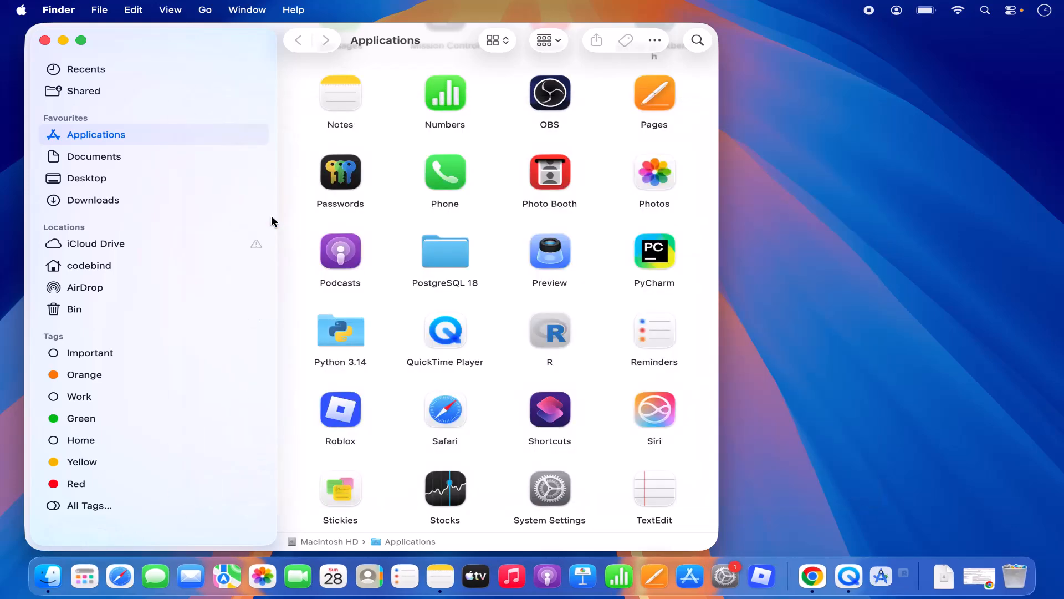
click(64, 41)
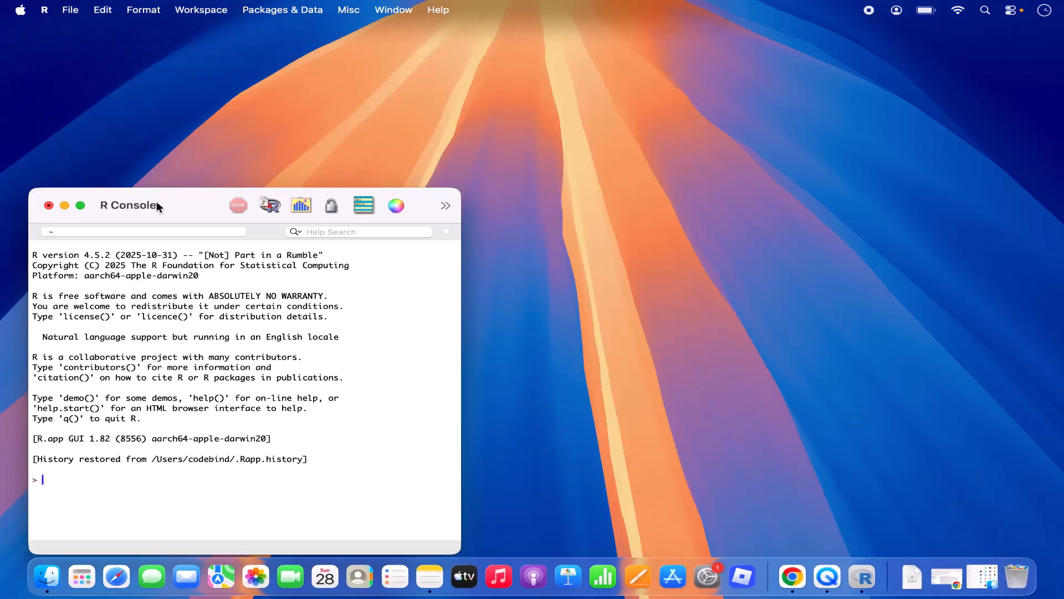
Step: Zoom the R Console window to full screen and enlarge its font two steps
drag(156, 201, 370, 99)
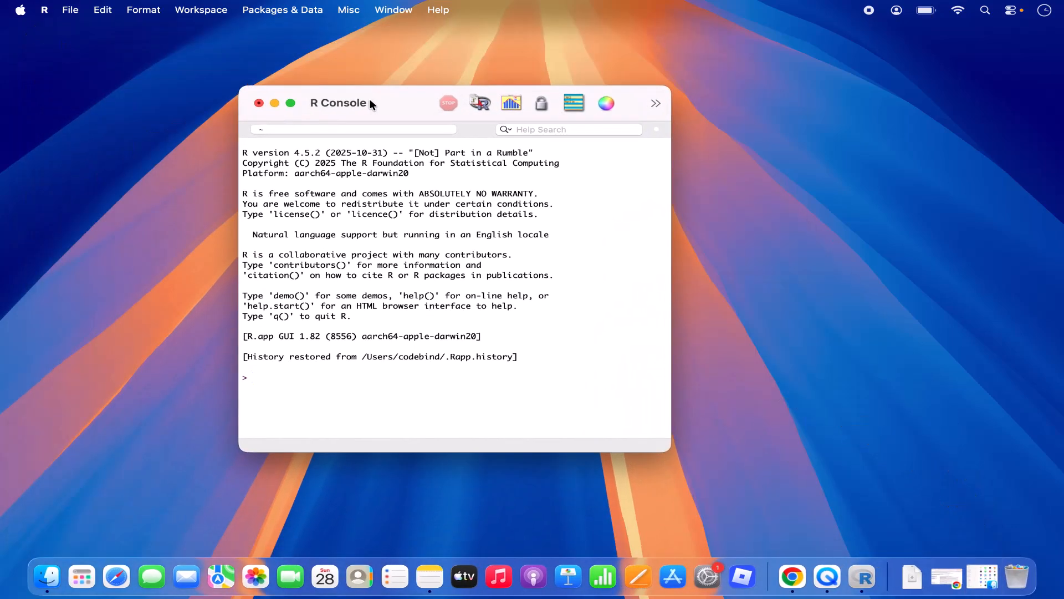
double_click(412, 94)
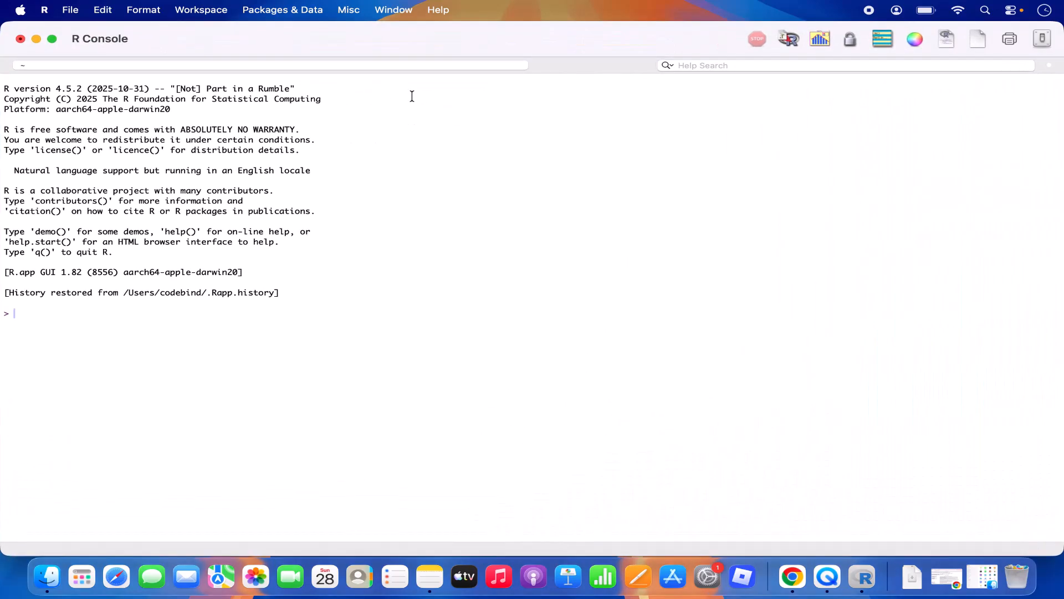
key(super+plus)
key(super+plus)
key(super+plus)
key(super+plus)
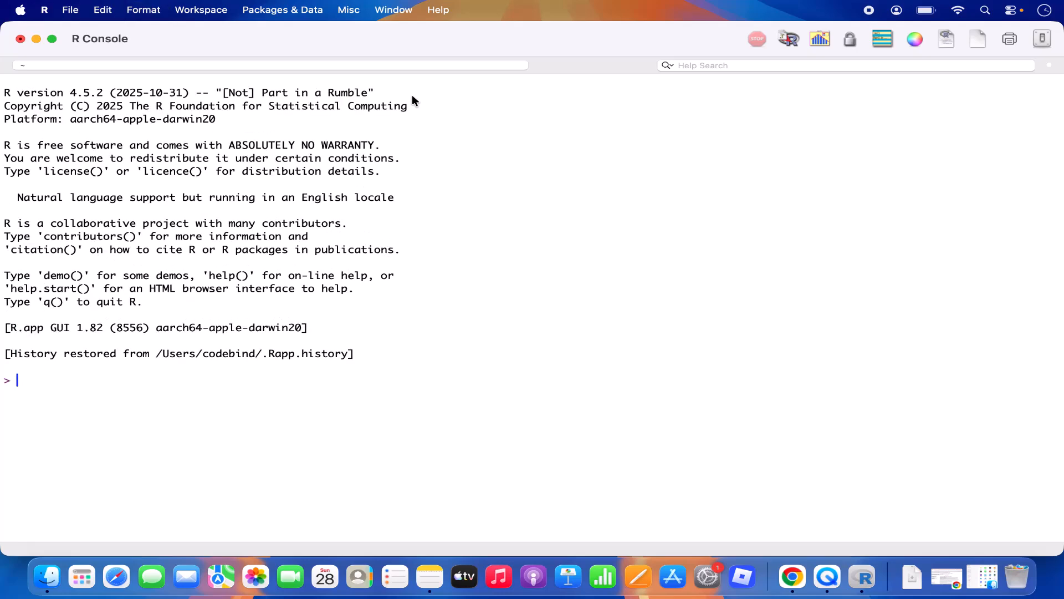
key(super+plus)
key(super+plus)
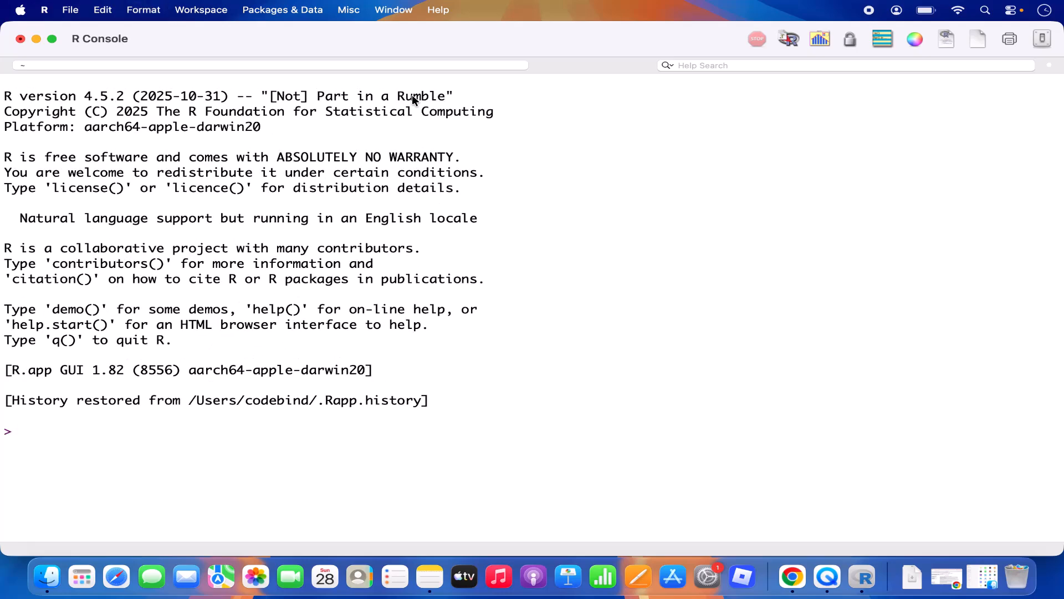
Step: Run 4+4 (returning 8) and print("Hello") in the R console
text(4+4)
key(Return)
text(print)
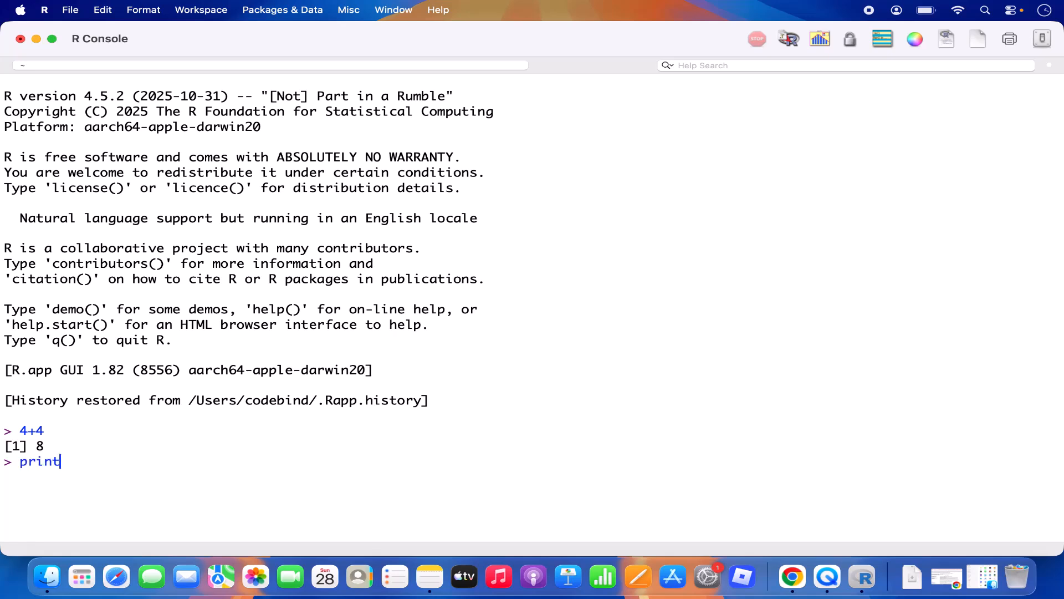
text(())
key(Left)
text("Hello)
key(Return)
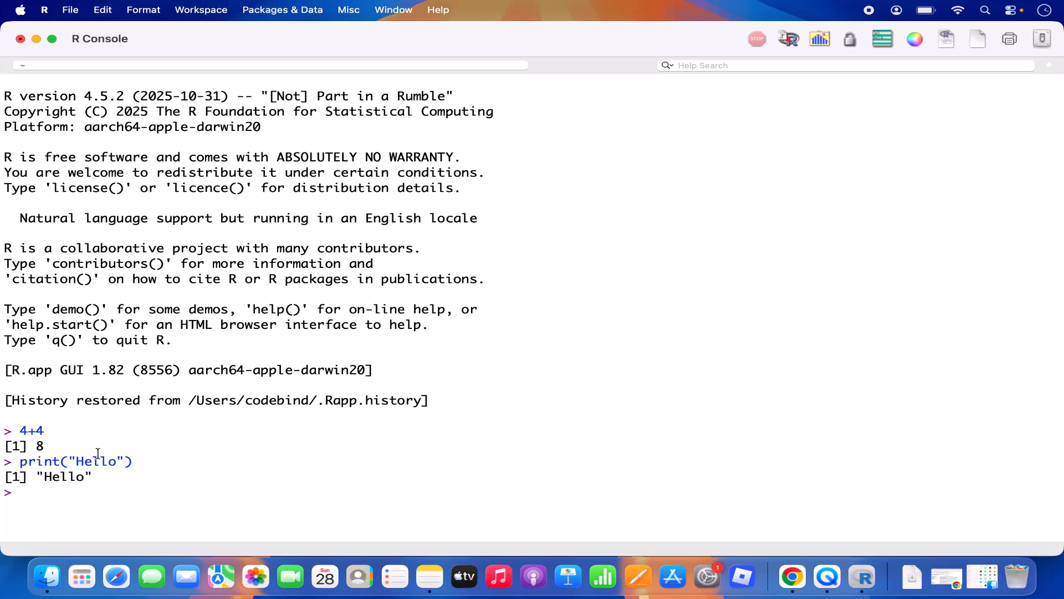
triple_click(47, 467)
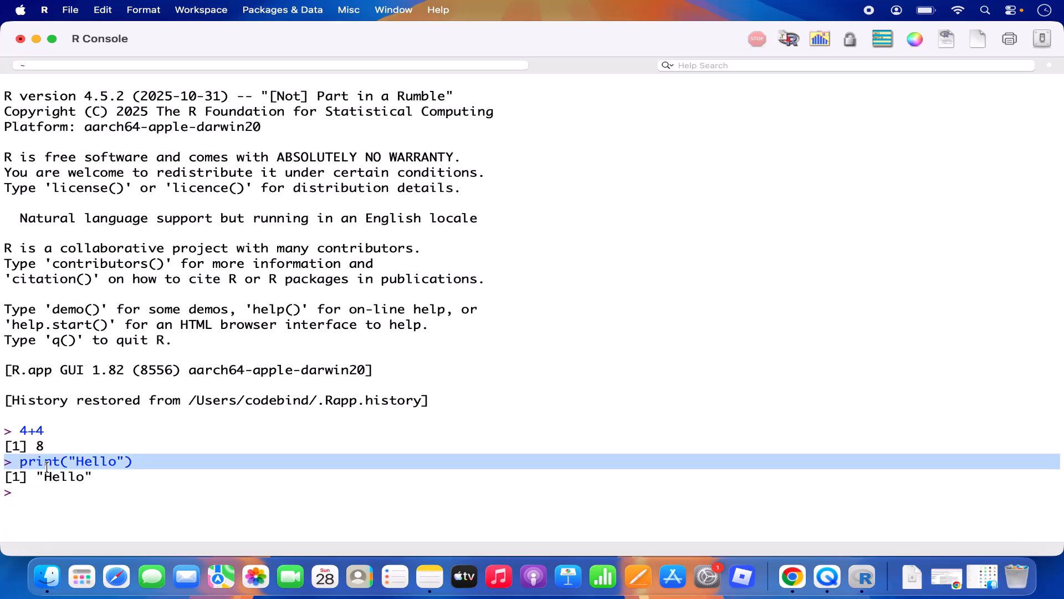
click(133, 451)
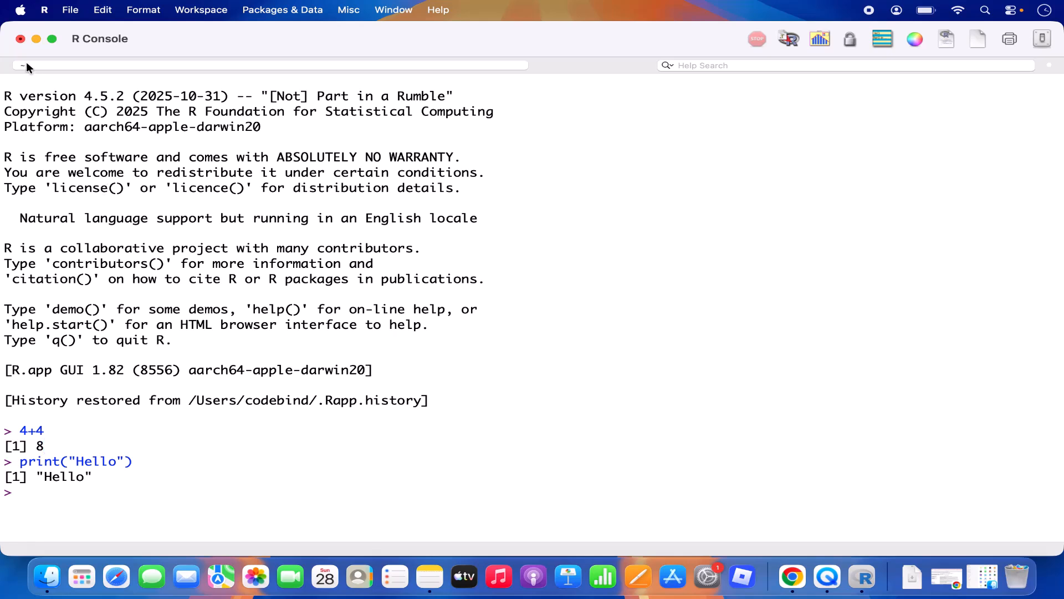
Step: Close the R Console window and choose Don't Save for the workspace image
click(74, 11)
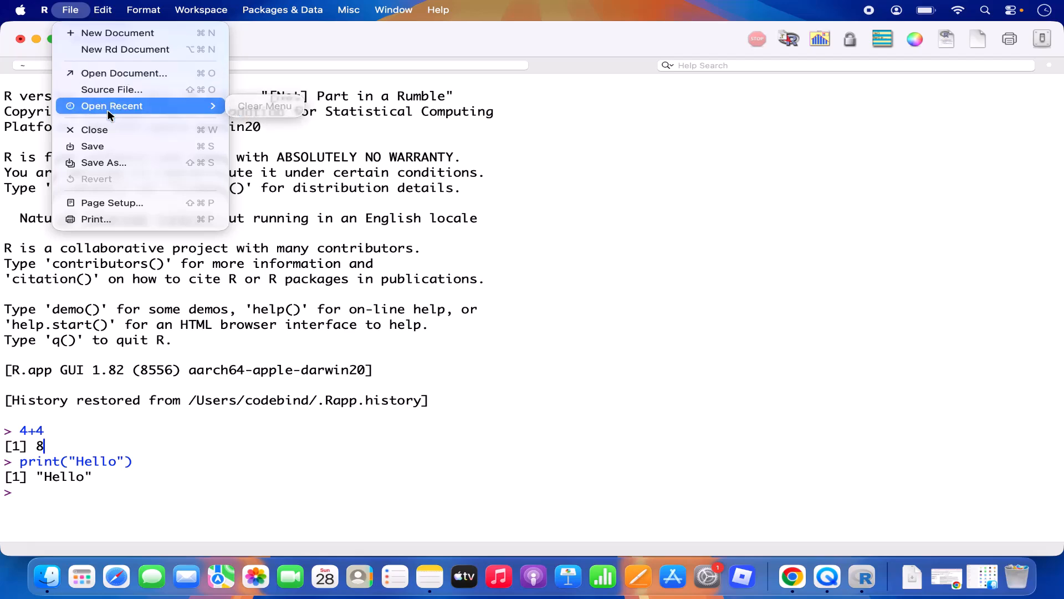
click(320, 188)
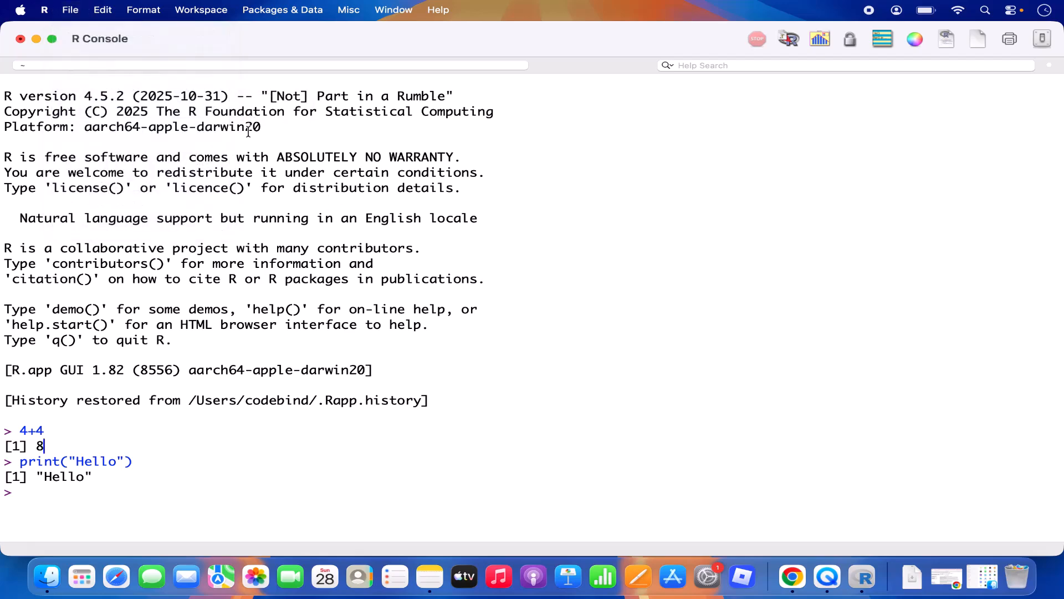
click(21, 40)
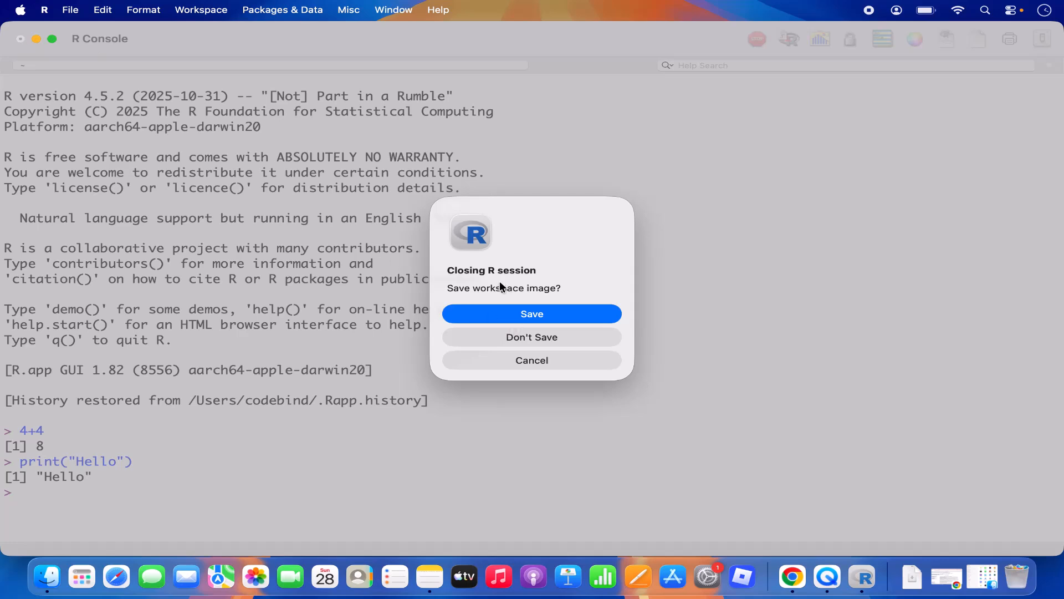
click(515, 338)
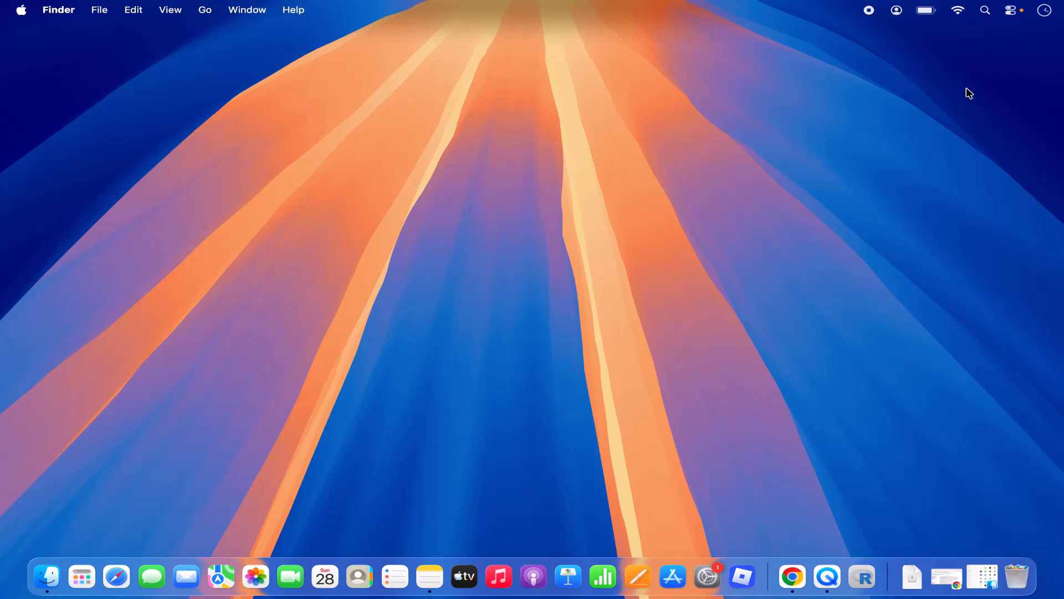
Step: Open Terminal through Spotlight and start R from the shell
click(985, 11)
text(terminal)
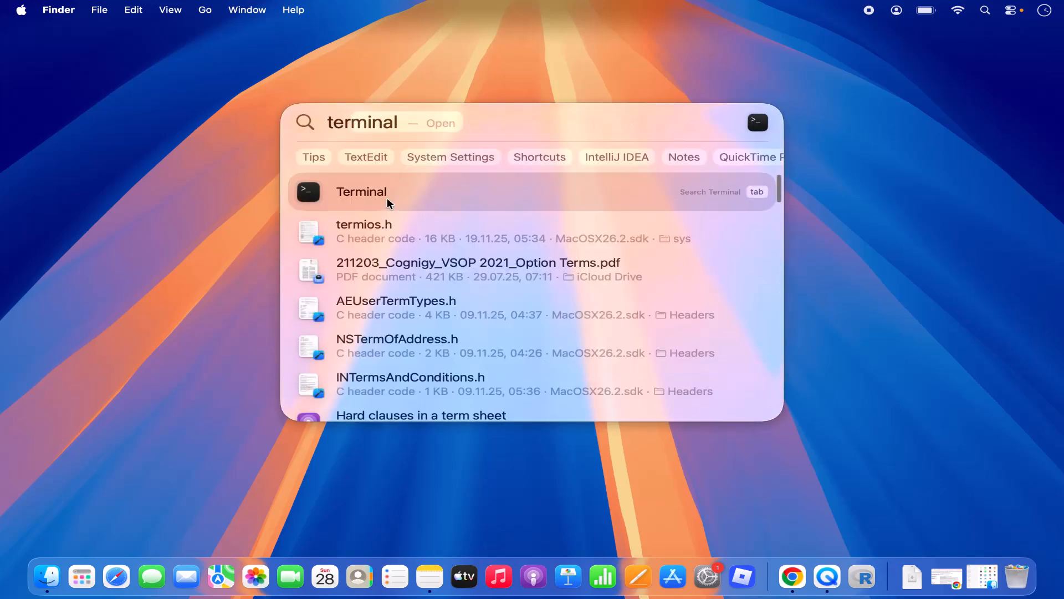
click(388, 198)
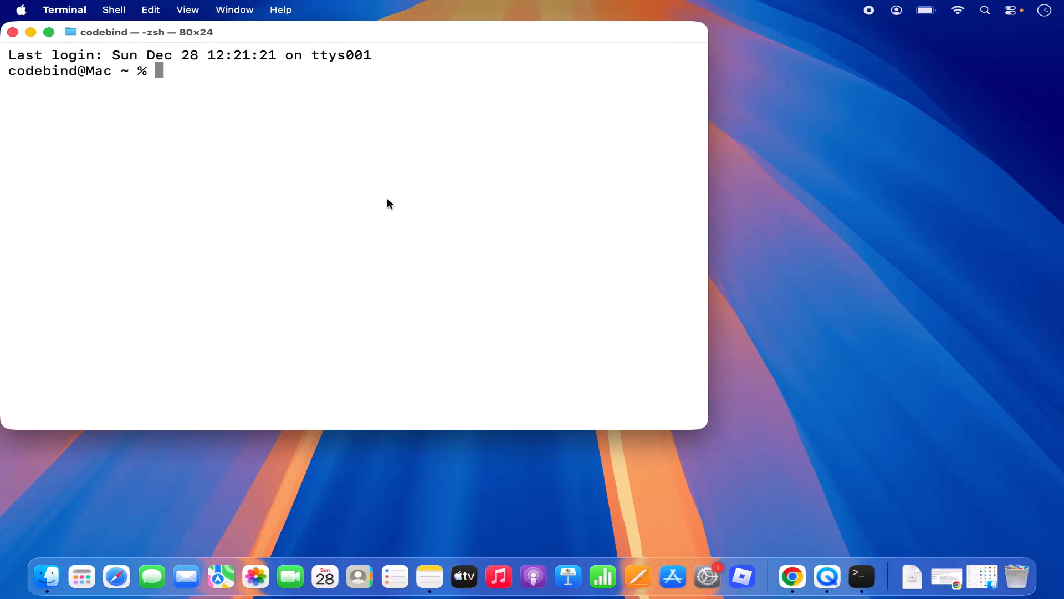
text(R)
key(Return)
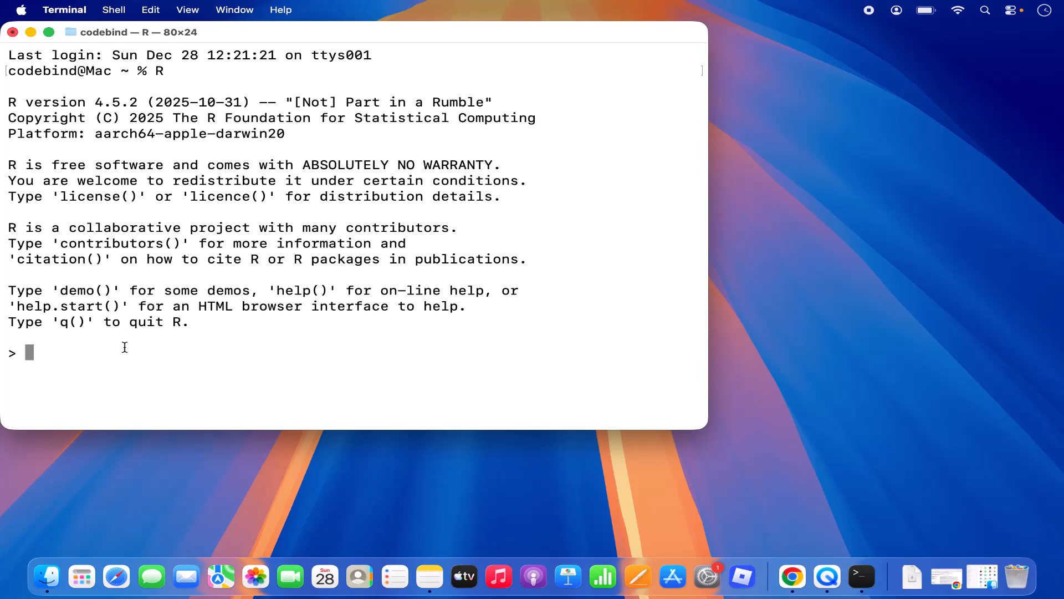
Step: Run 4+4 and print("Hello") in Terminal's R session
text(4+4)
key(Return)
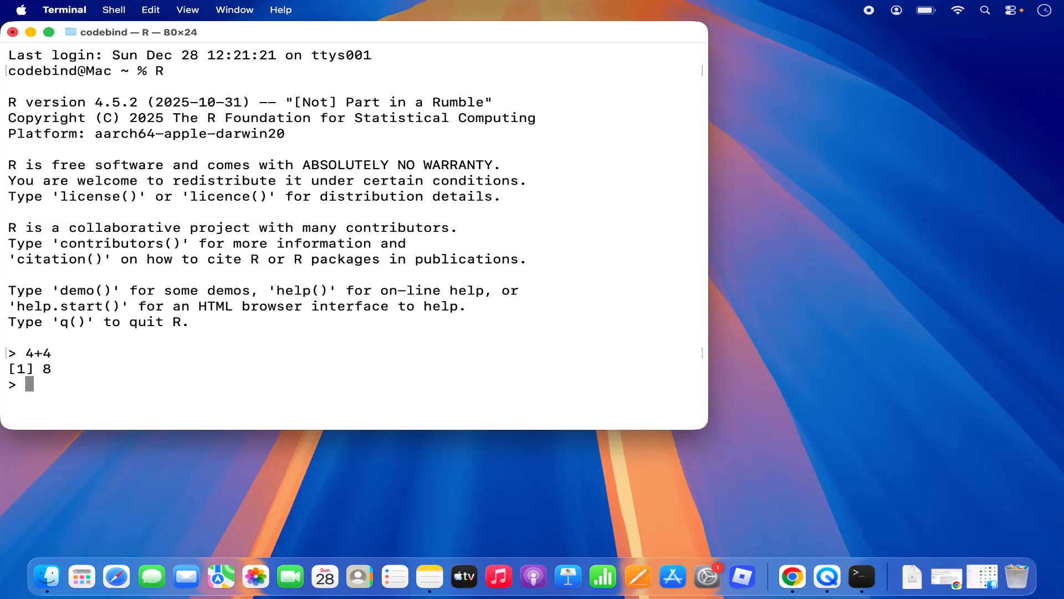
text(print())
key(Left)
text("")
key(Left)
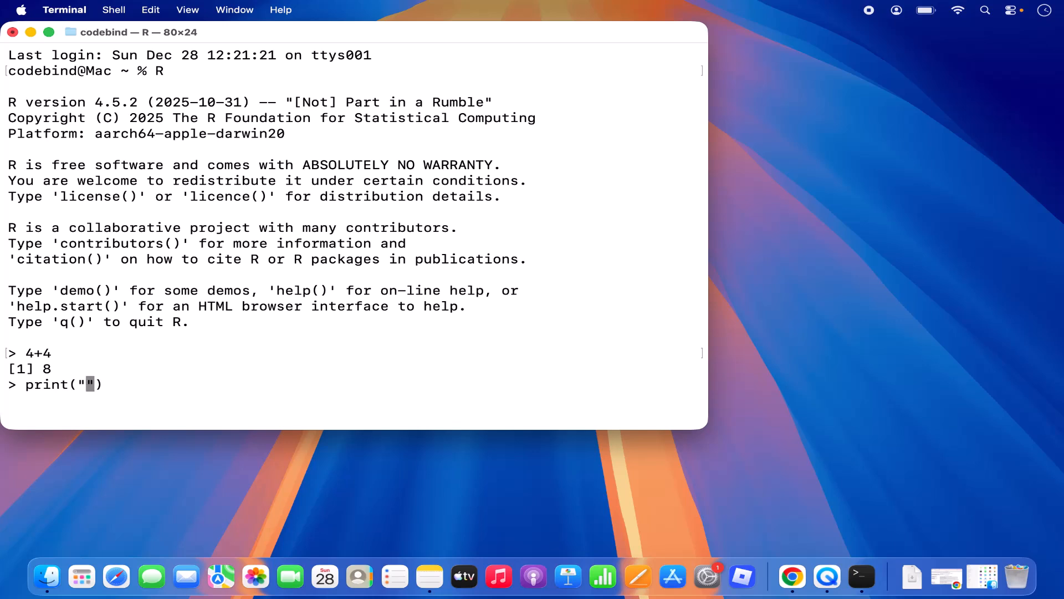
text(Hello)
key(Return)
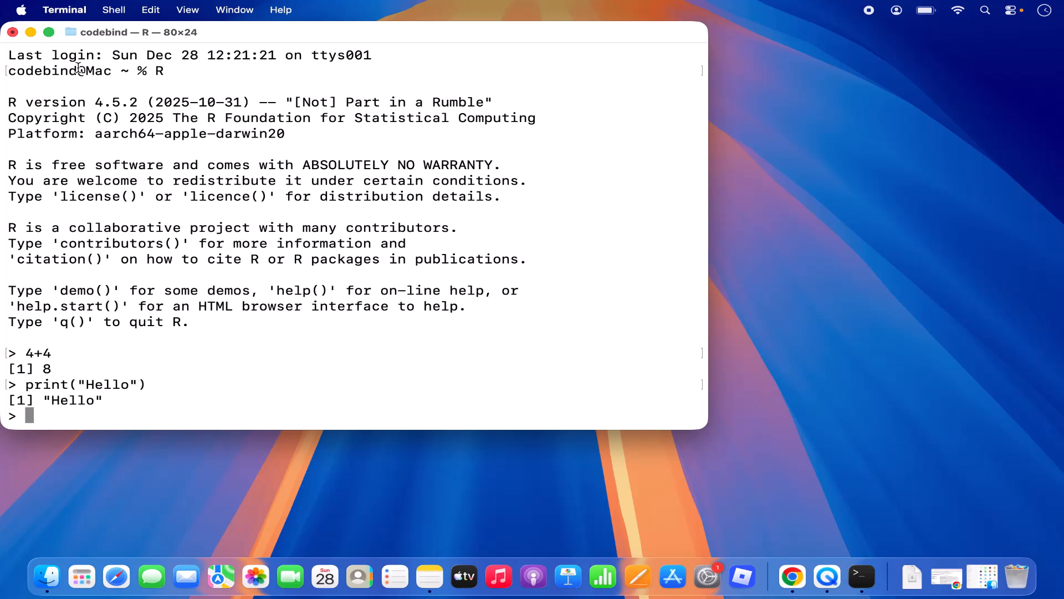
Step: Quit R in Terminal with q() and answer n to skip saving the workspace
click(12, 32)
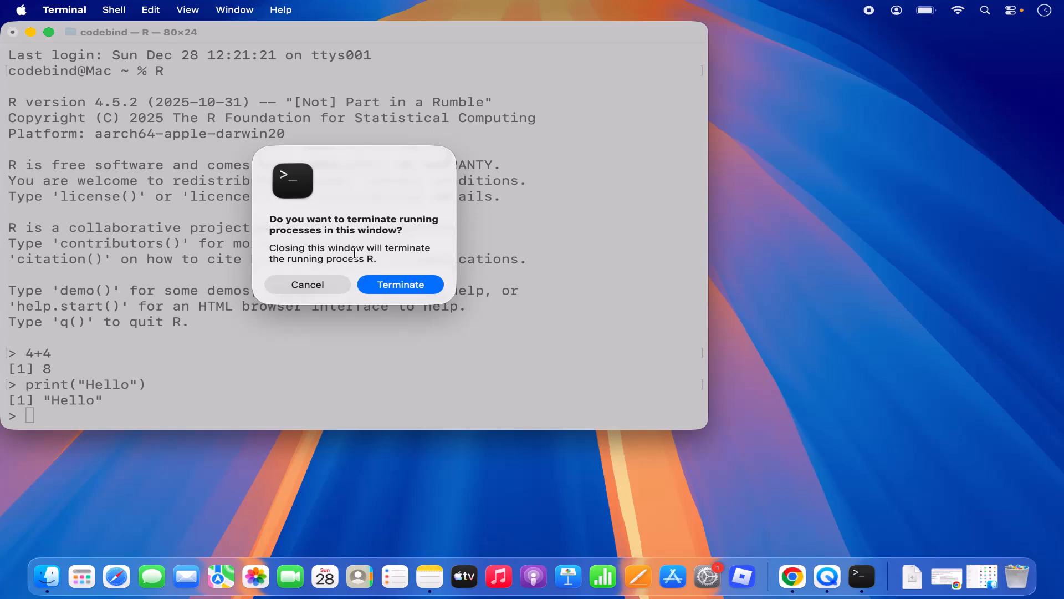
click(324, 284)
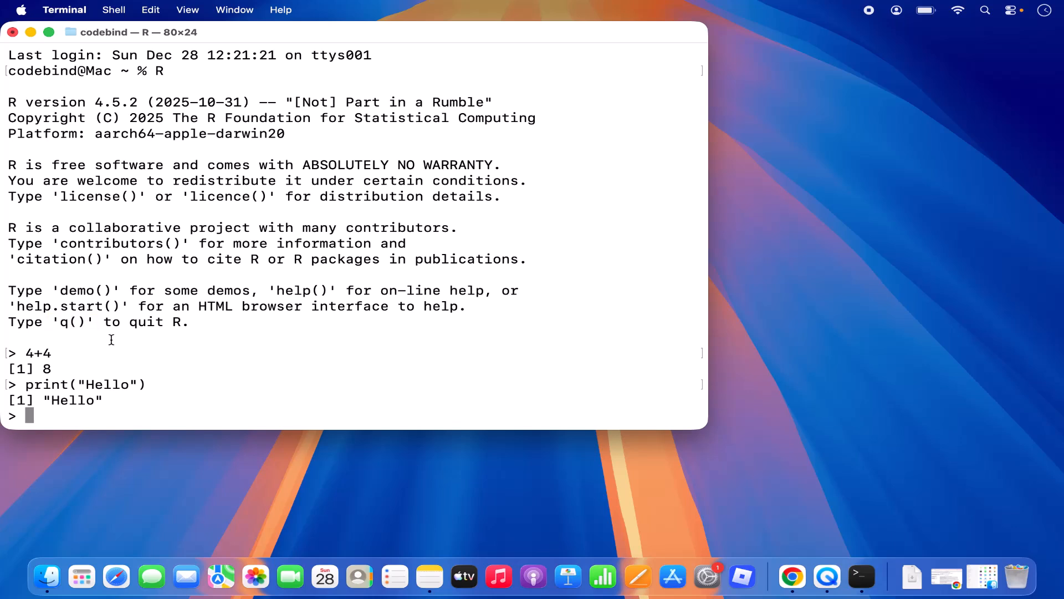
text(q())
key(Return)
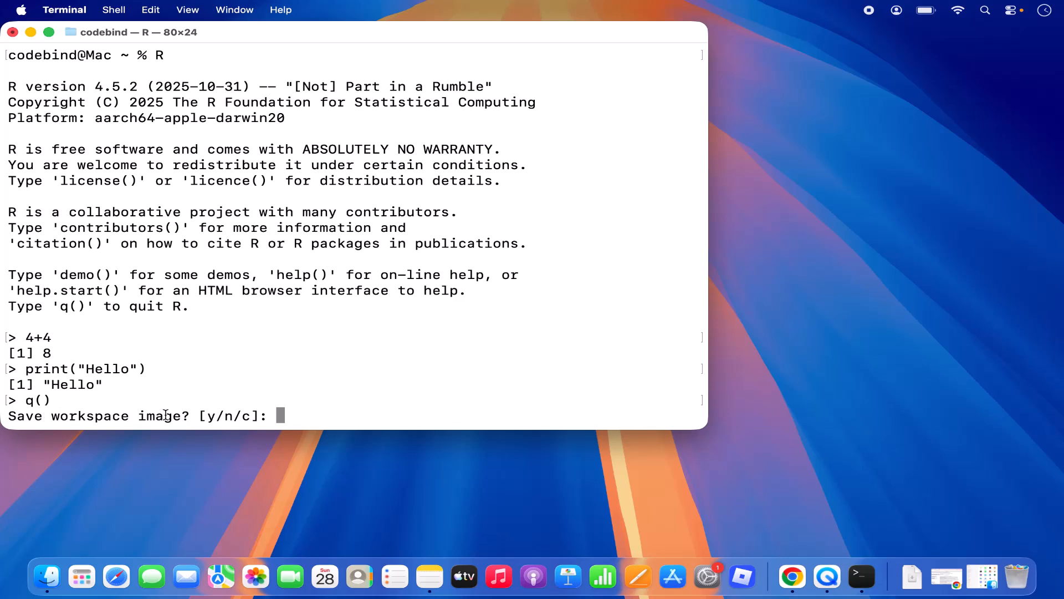
text(n)
key(Return)
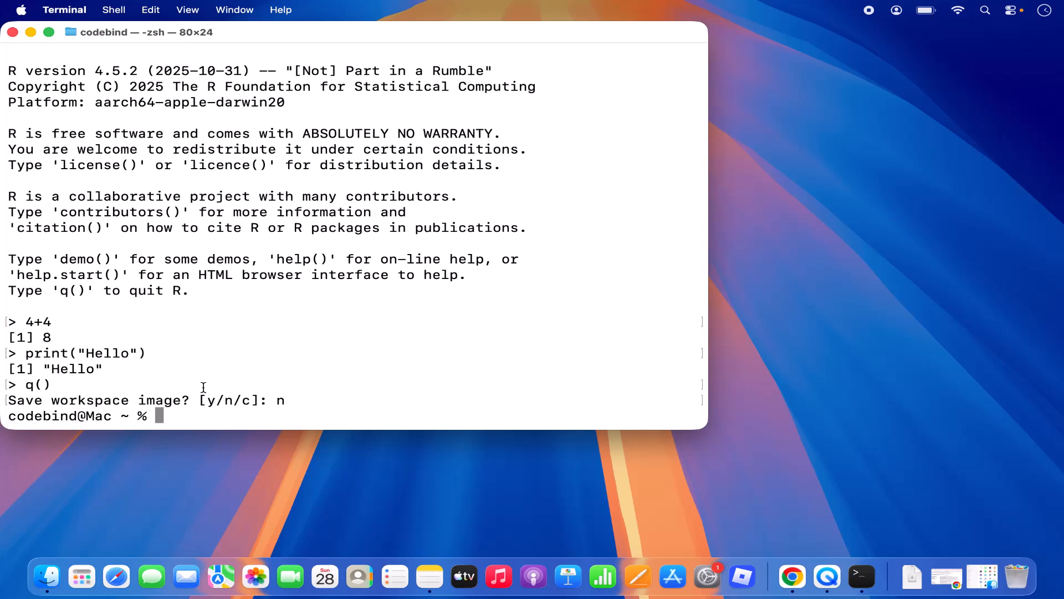
Step: Close Terminal and bring back the Chrome window with the 'rstudio download' results
click(12, 33)
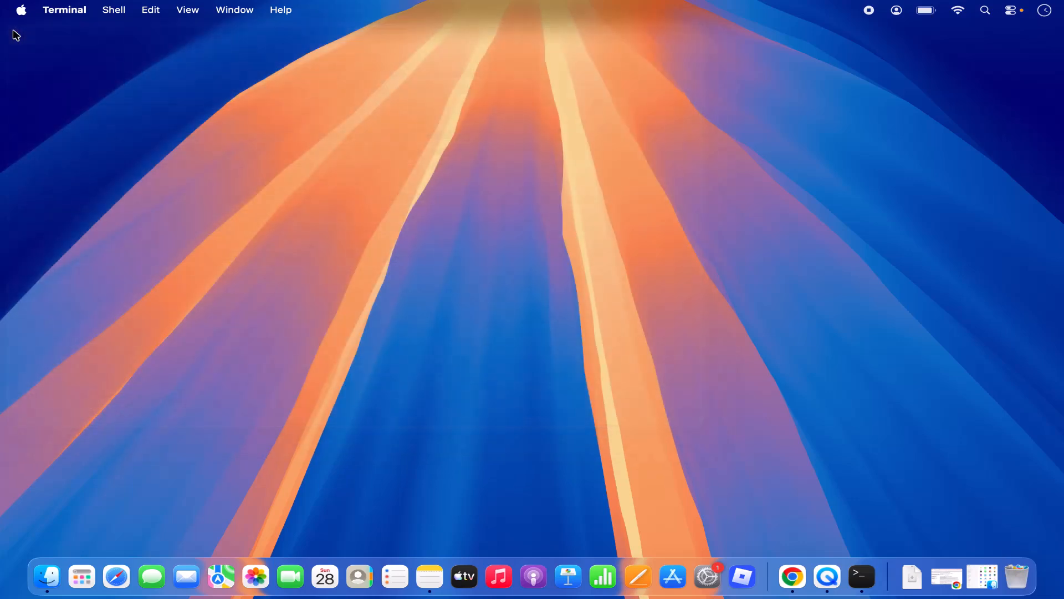
click(440, 166)
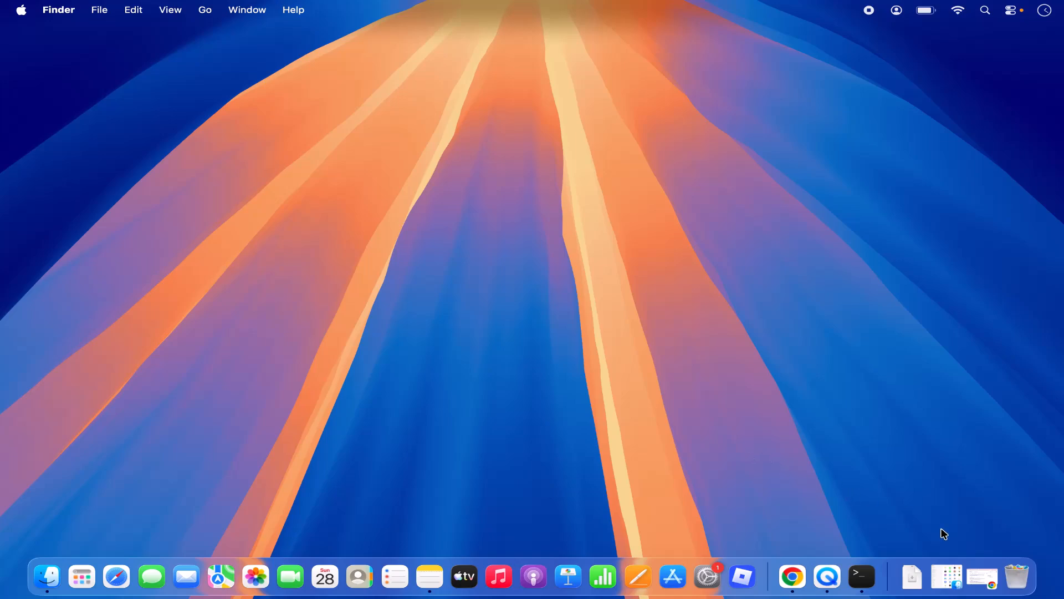
click(976, 572)
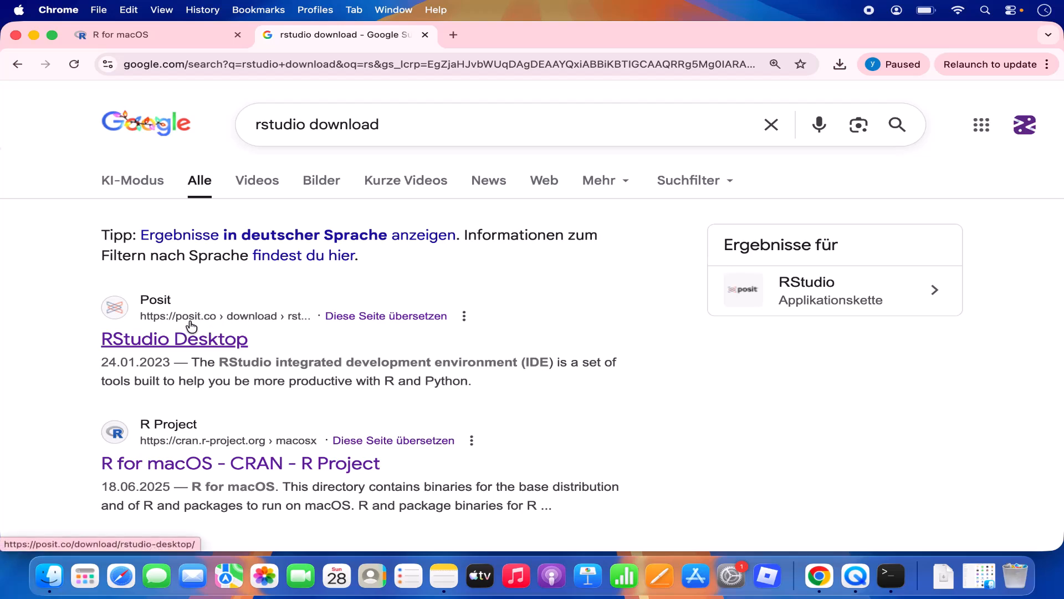
Step: Open Posit's RStudio Desktop page and choose the macOS 13+ version under Install RStudio
click(225, 345)
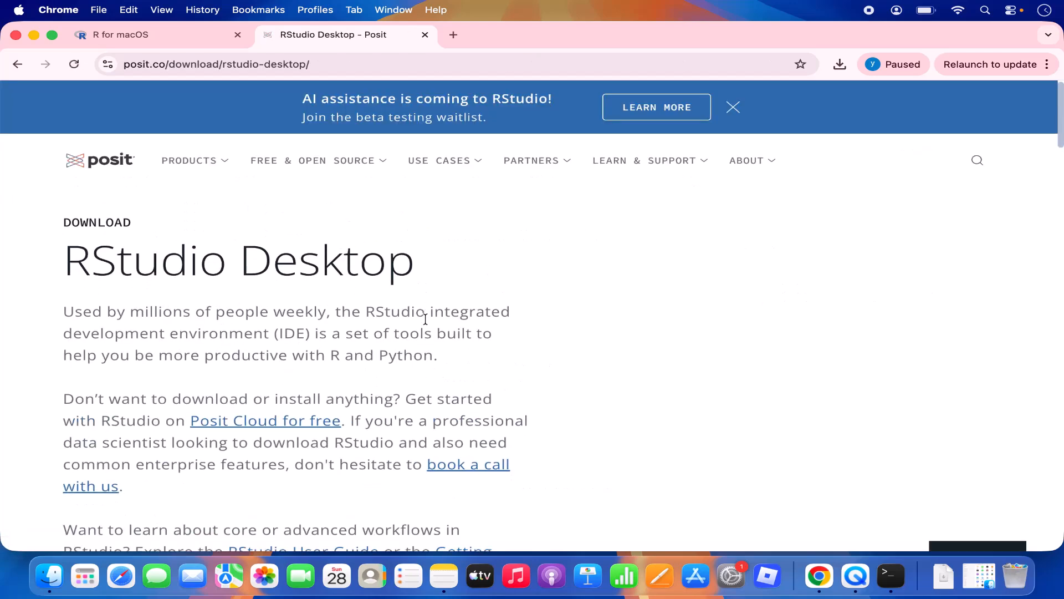
scroll(426, 319, down, 5)
scroll(425, 323, down, 5)
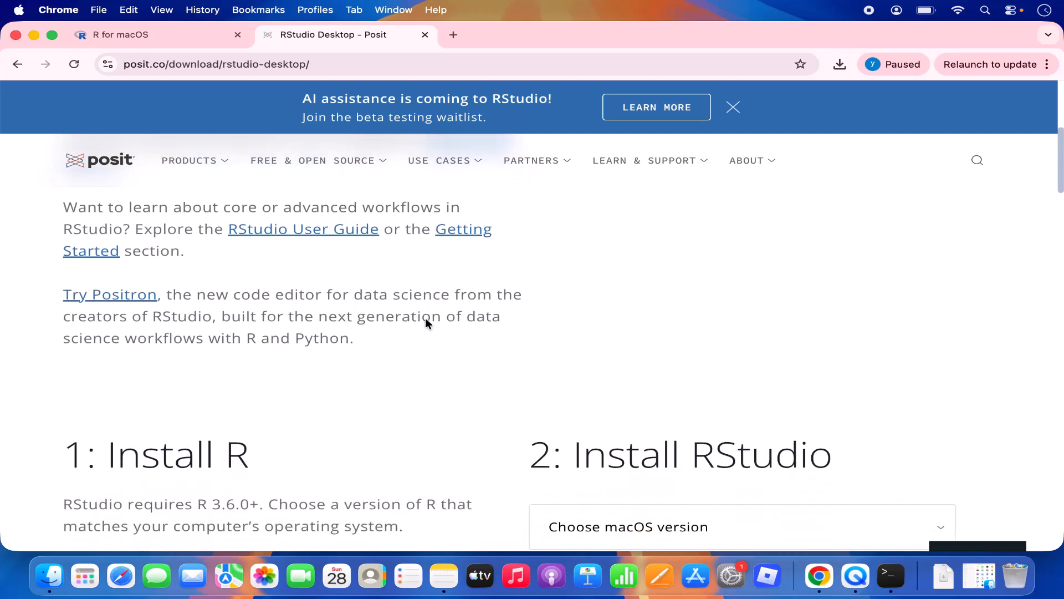
scroll(426, 324, down, 1)
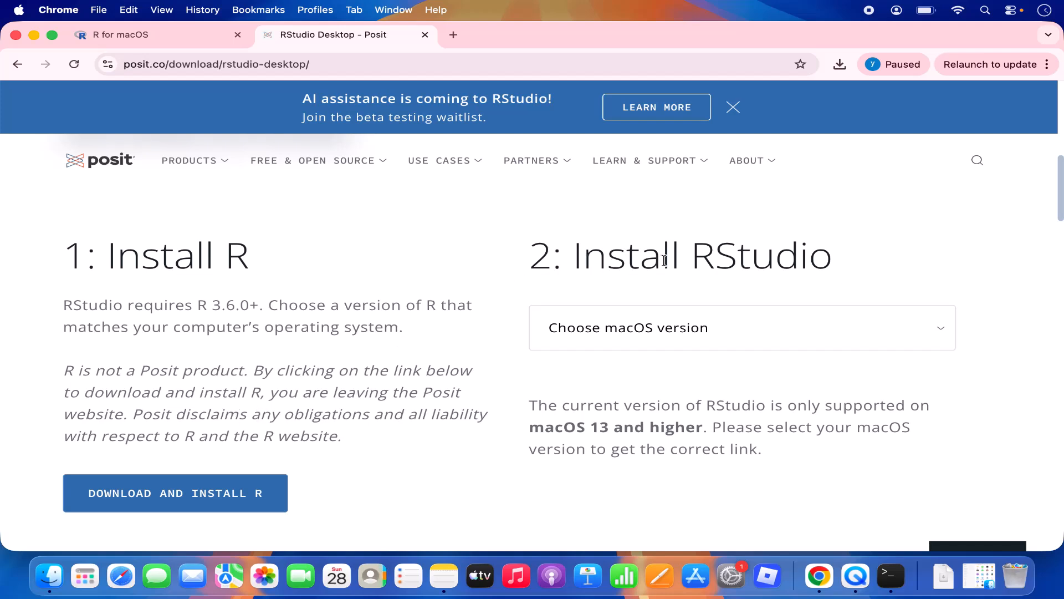
click(623, 339)
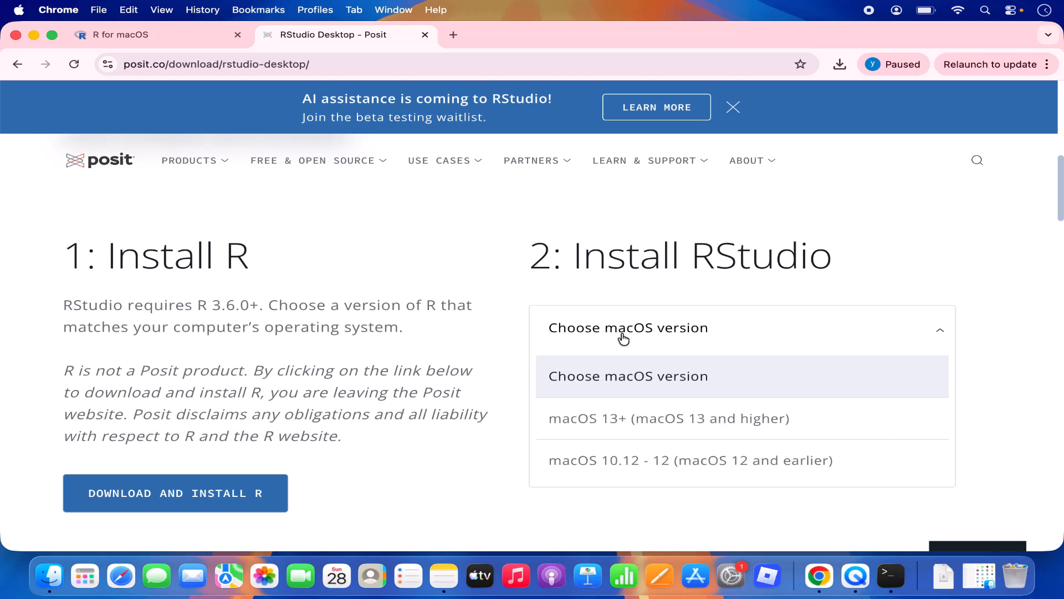
click(611, 425)
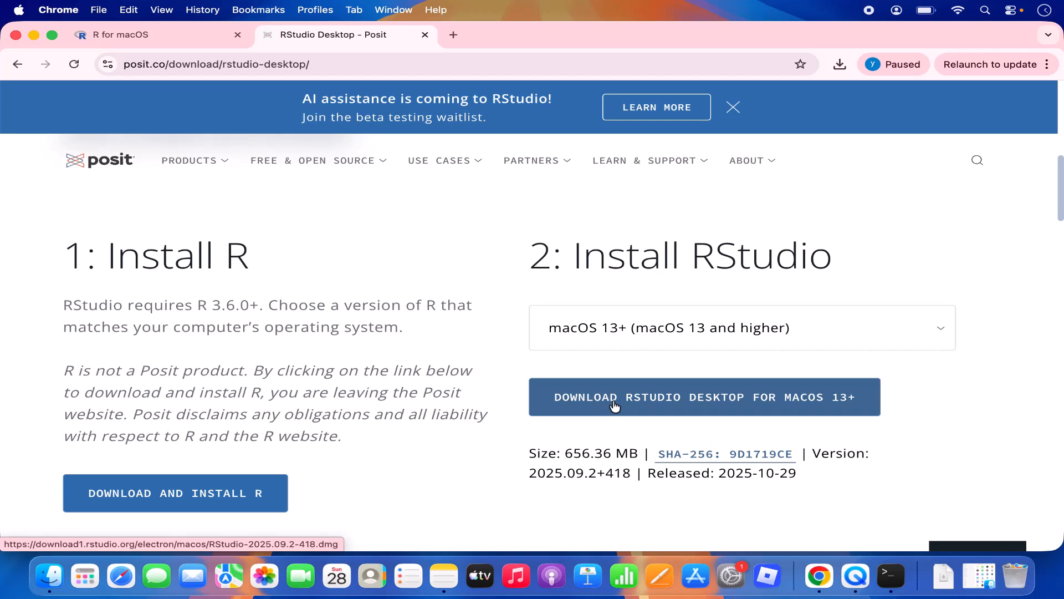
Step: Download RStudio-2025.09.2-418.dmg for macOS 13+ and check that the download has finished
click(713, 404)
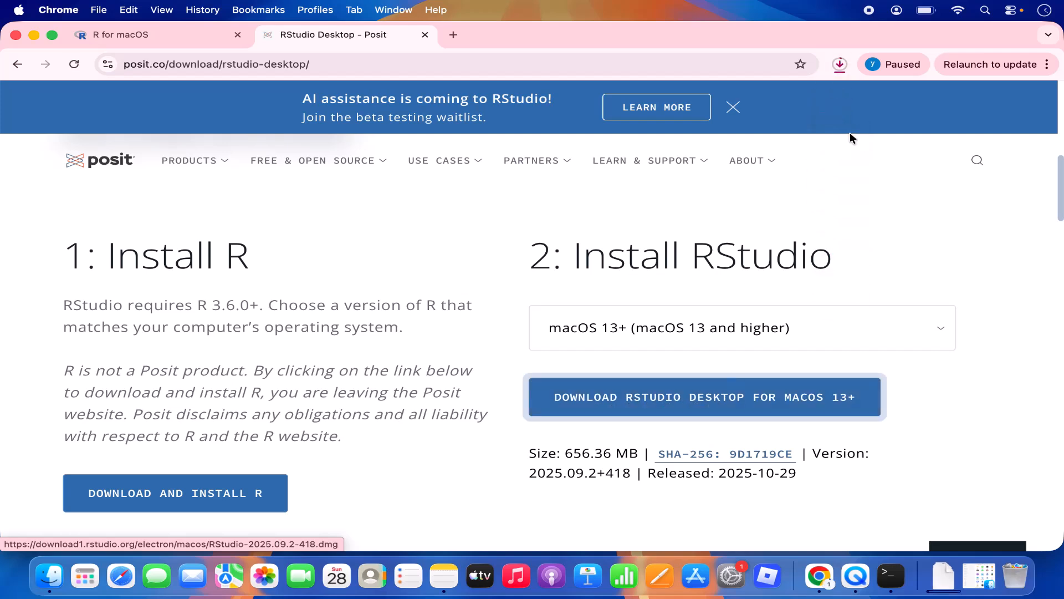
click(840, 65)
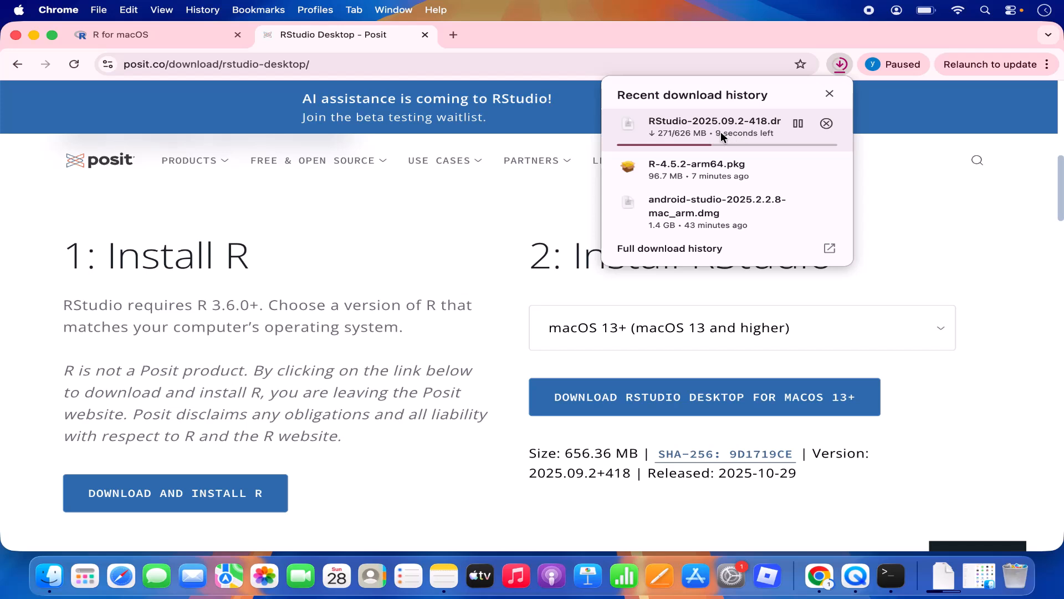
click(878, 167)
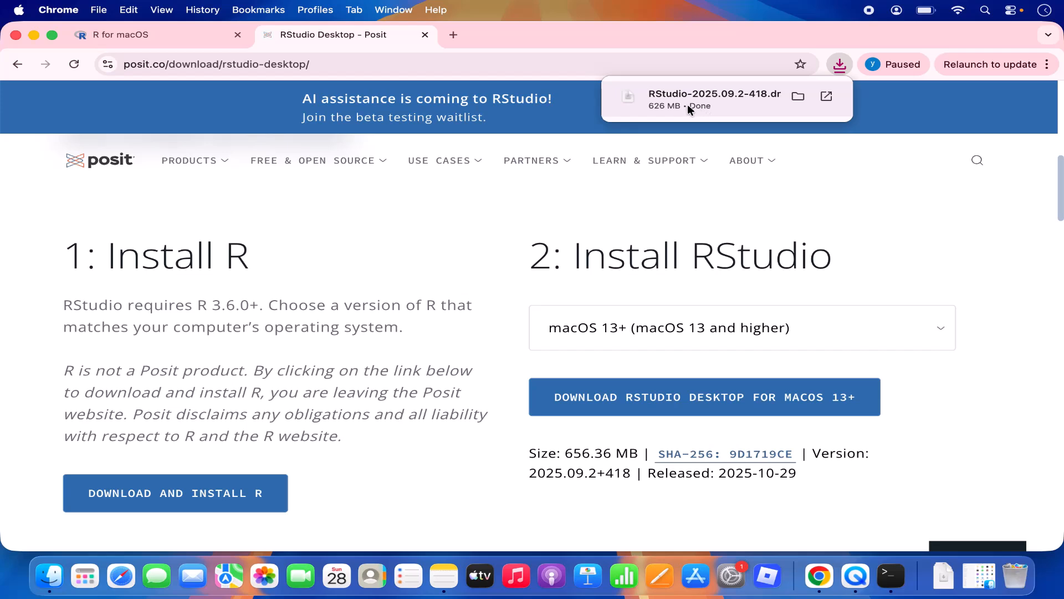
Step: Open the RStudio-2025.09.2-418 disk image, centre its window, and minimize Chrome
click(688, 106)
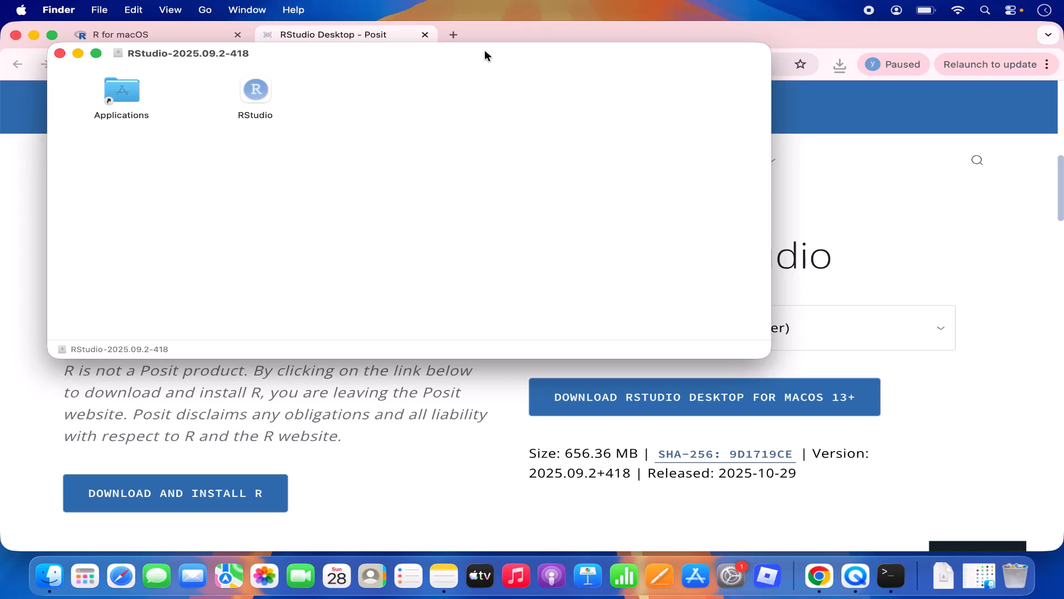
drag(485, 51, 634, 93)
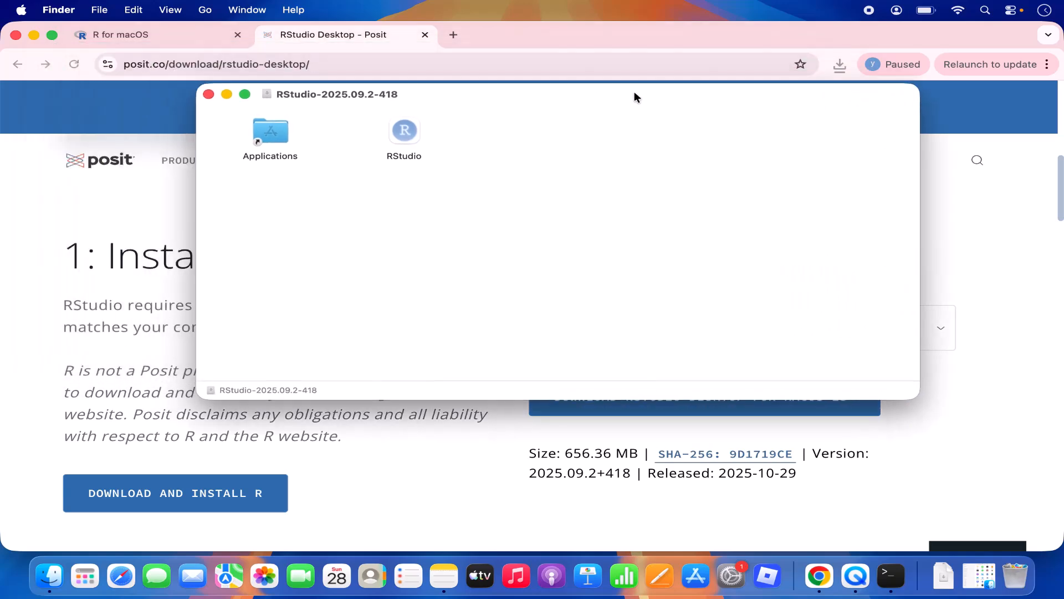
click(34, 35)
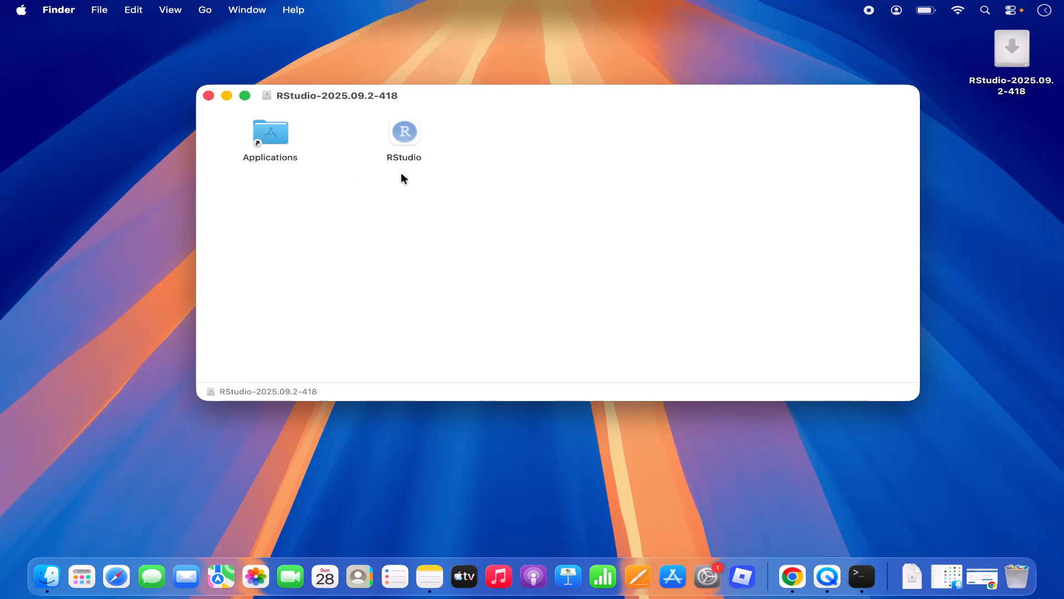
Step: Copy RStudio into the Applications folder and show the installed applications
click(407, 144)
drag(405, 140, 268, 136)
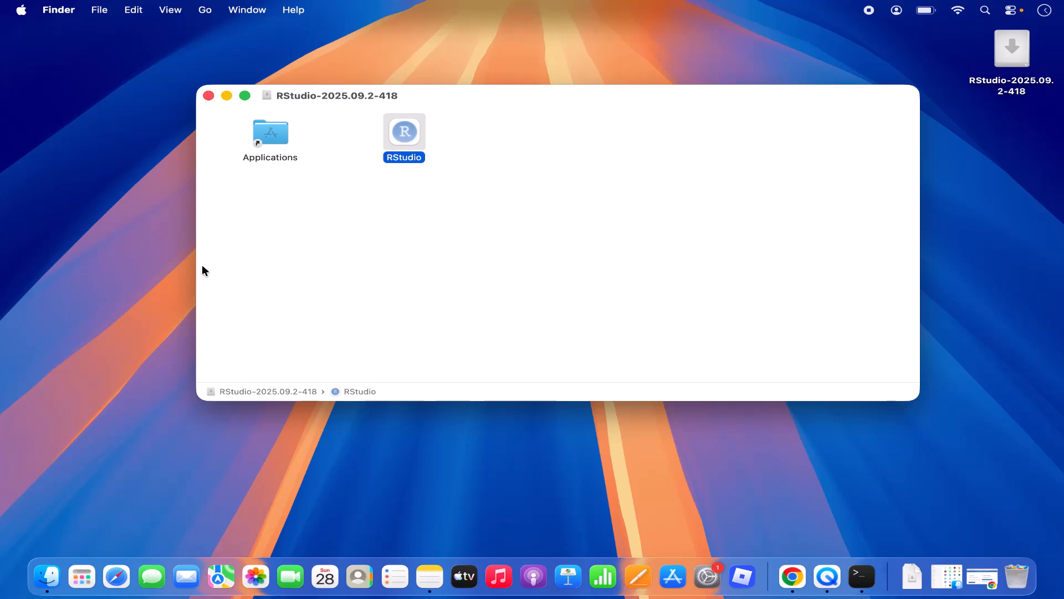
click(81, 579)
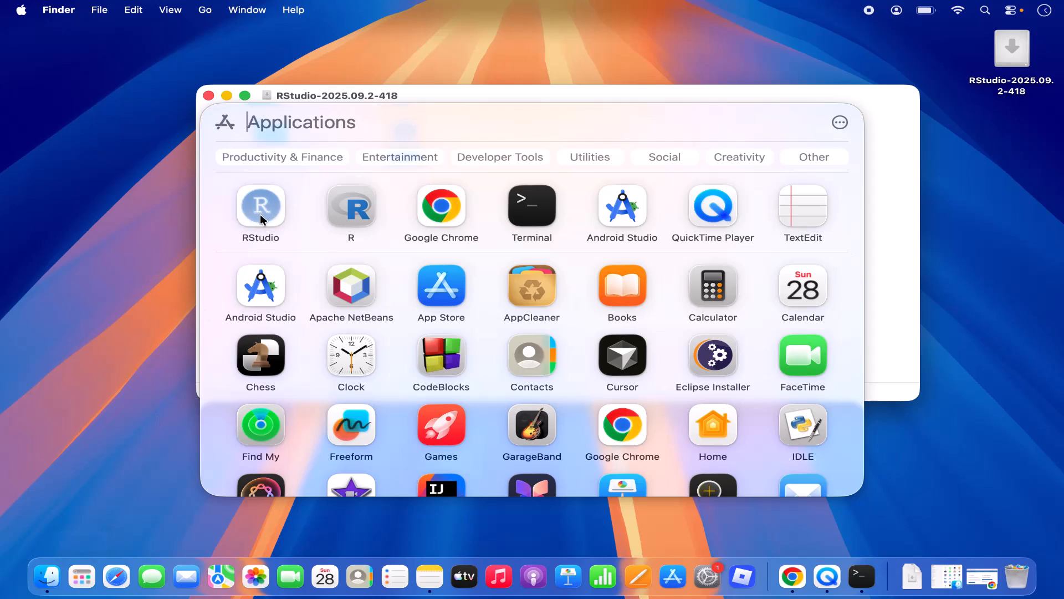
Step: Launch RStudio from the apps list and eject the mounted RStudio disk image
click(260, 214)
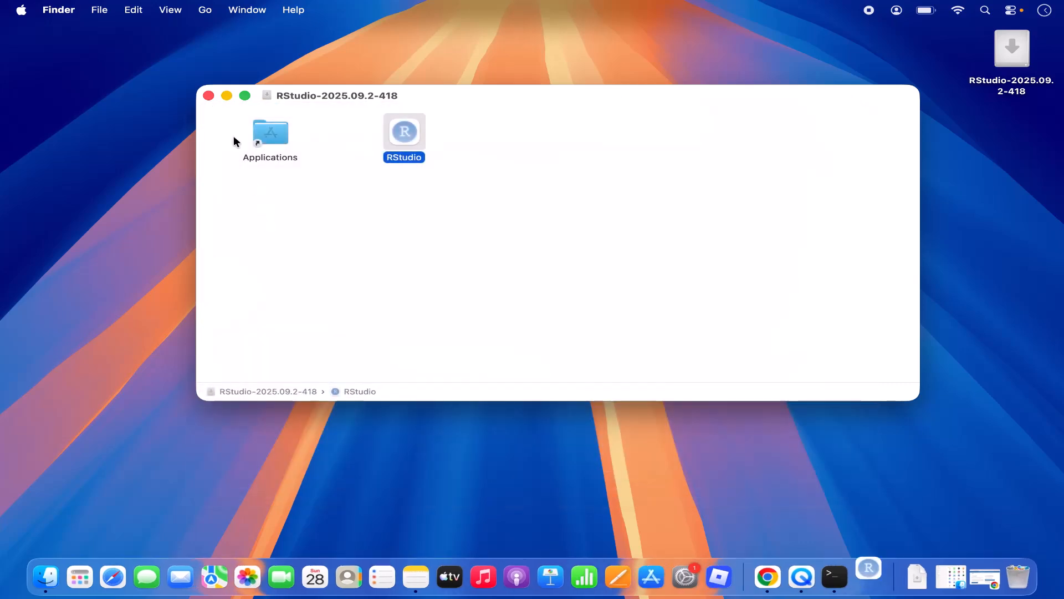
click(227, 95)
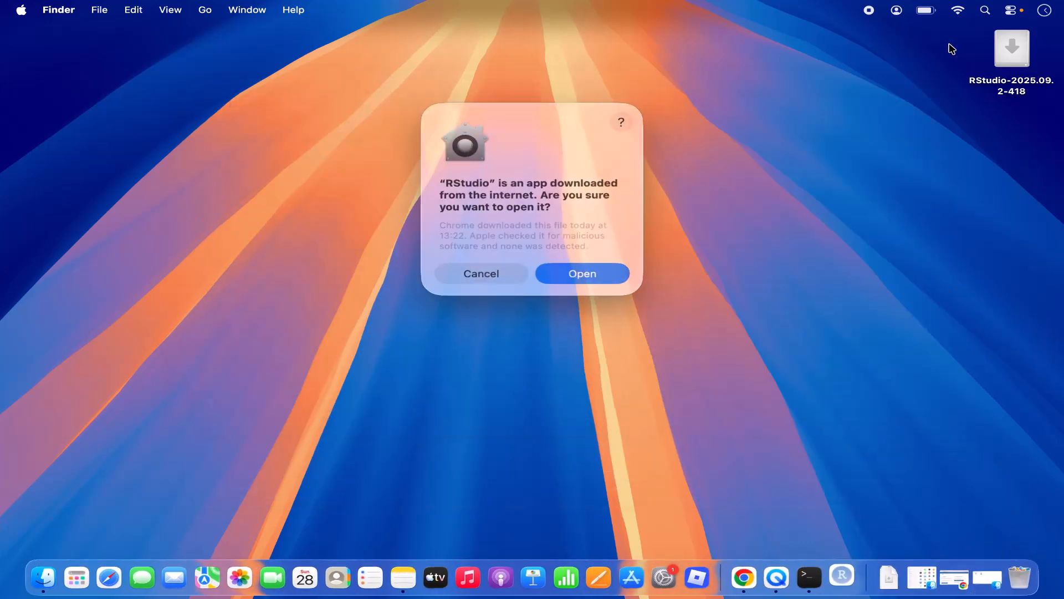
right_click(1015, 67)
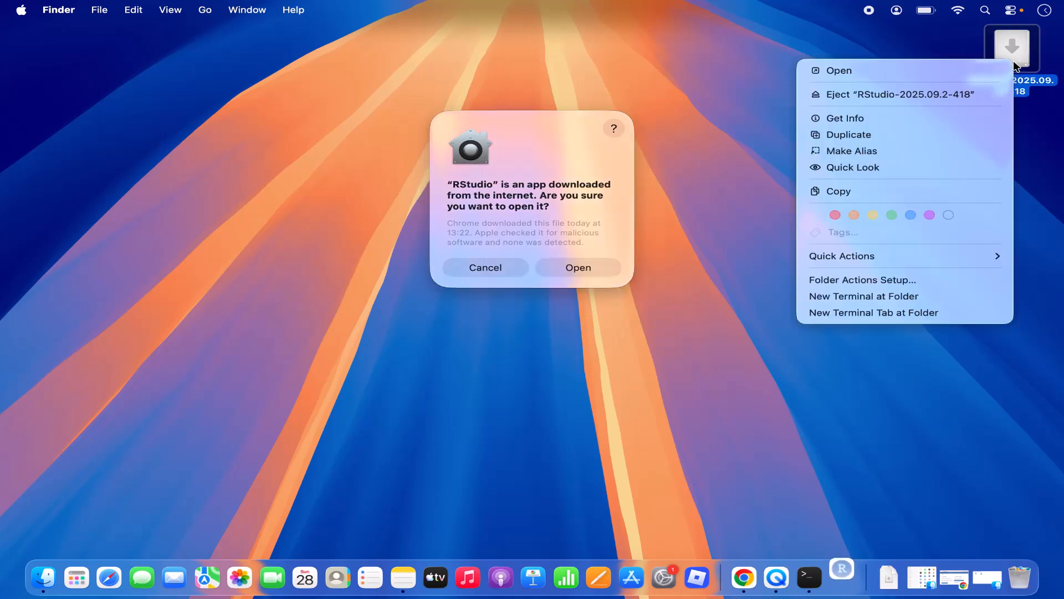
click(909, 94)
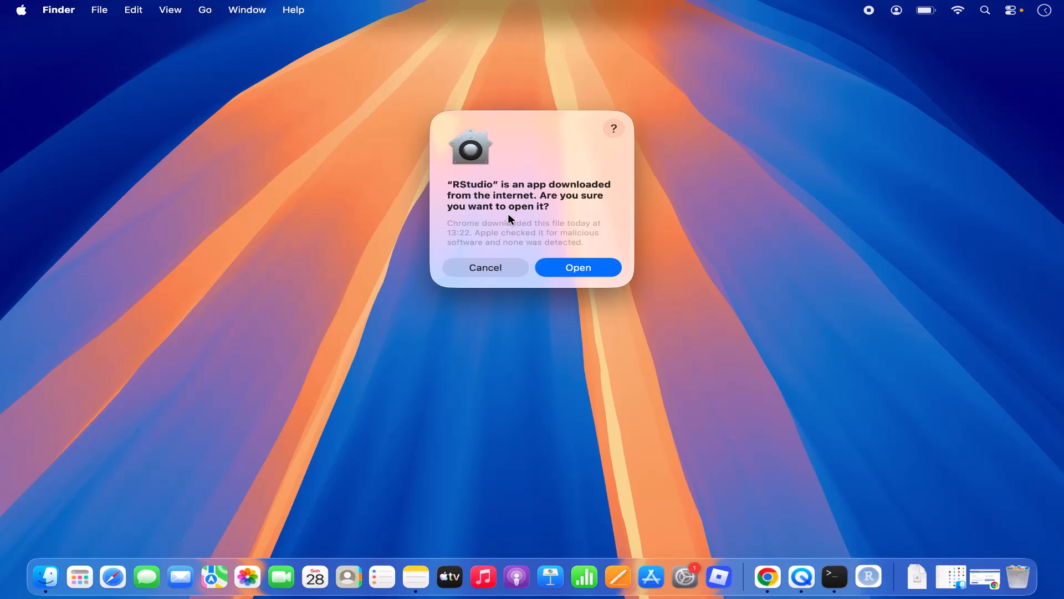
Step: Confirm opening RStudio, then evaluate 4+4 in the console to get [1] 8
click(575, 269)
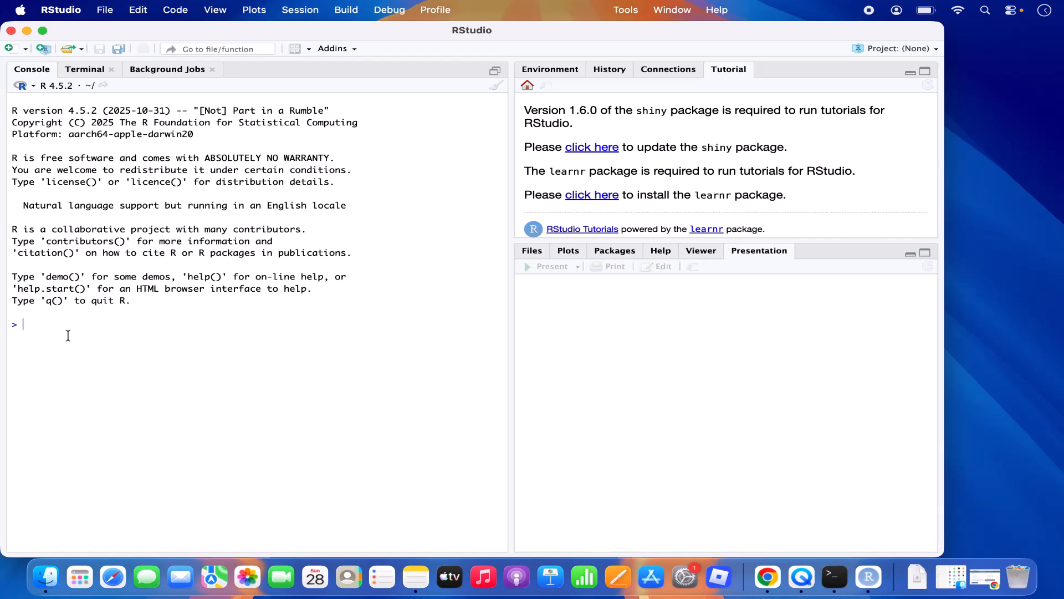
text(4+4)
key(Return)
Step: Run print("Hello") in the console so it returns [1] "Hello"
text(print)
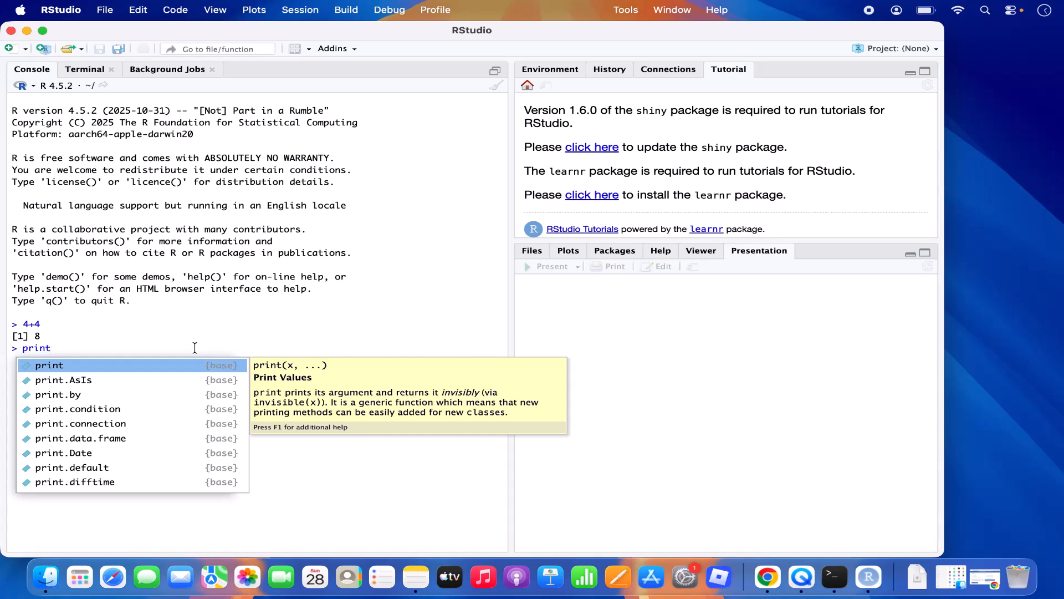
key(Return)
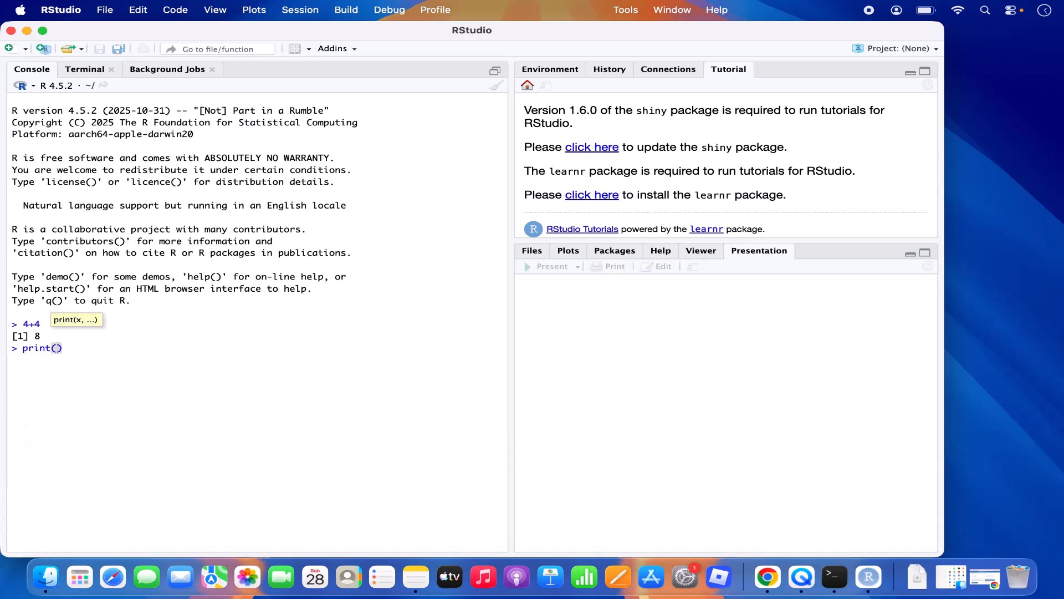
text("Hello)
key(Return)
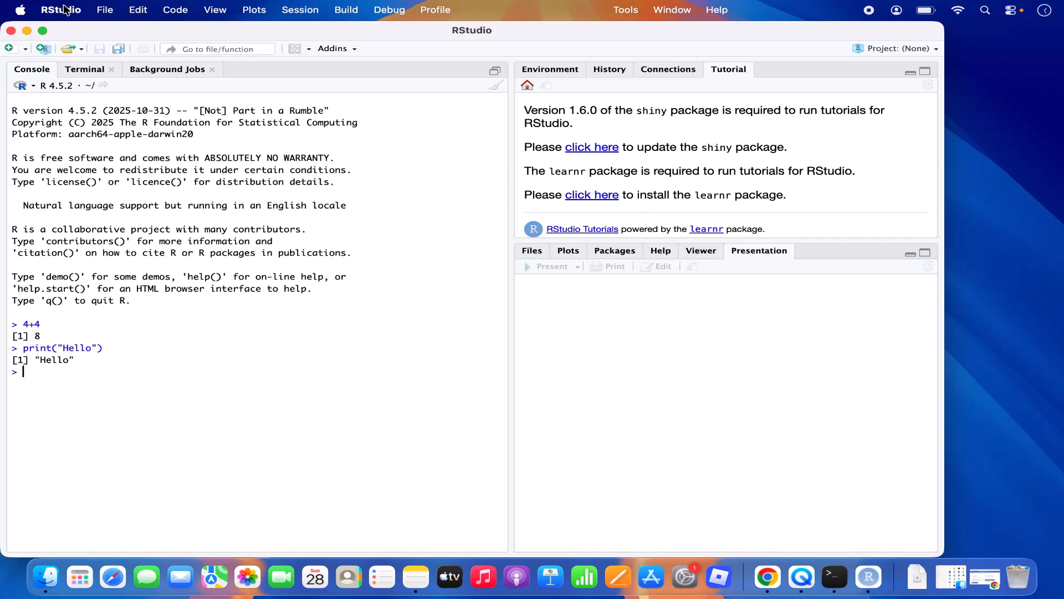
Step: Open the File > New File menu and close it without creating any file
click(102, 12)
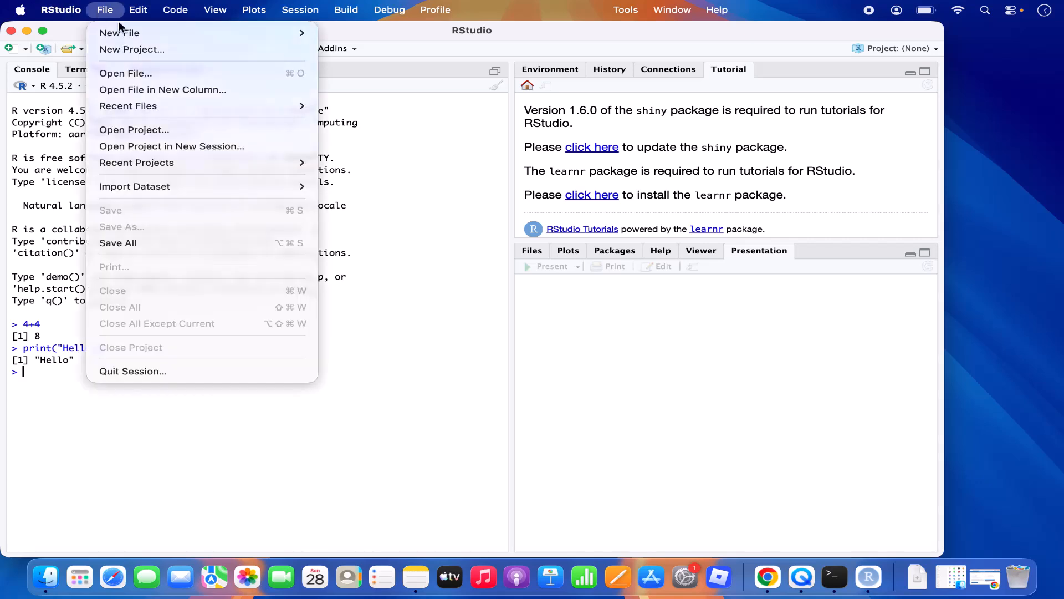
mouse_move(135, 33)
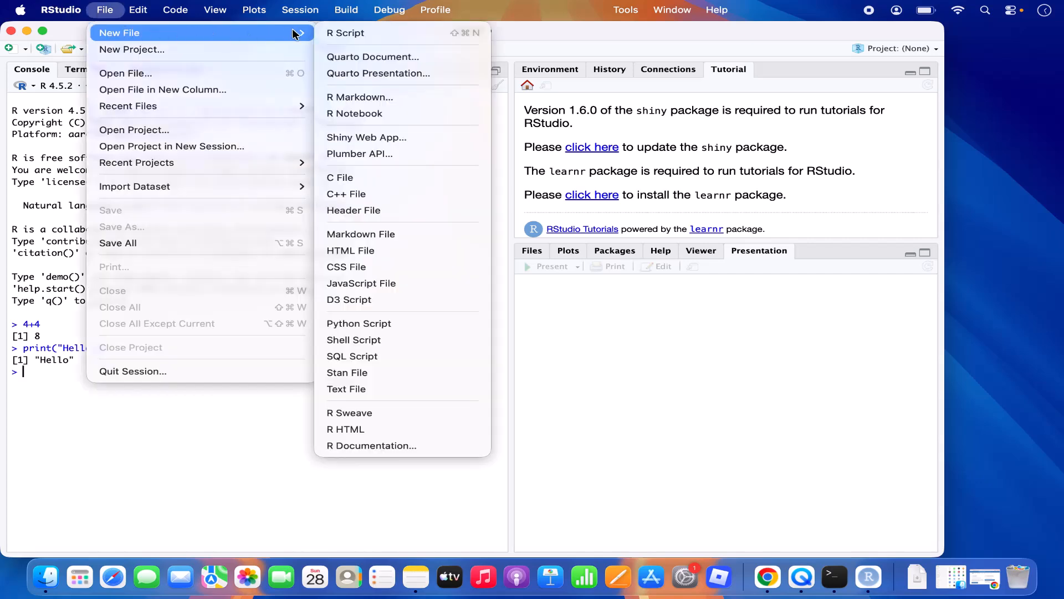
click(30, 127)
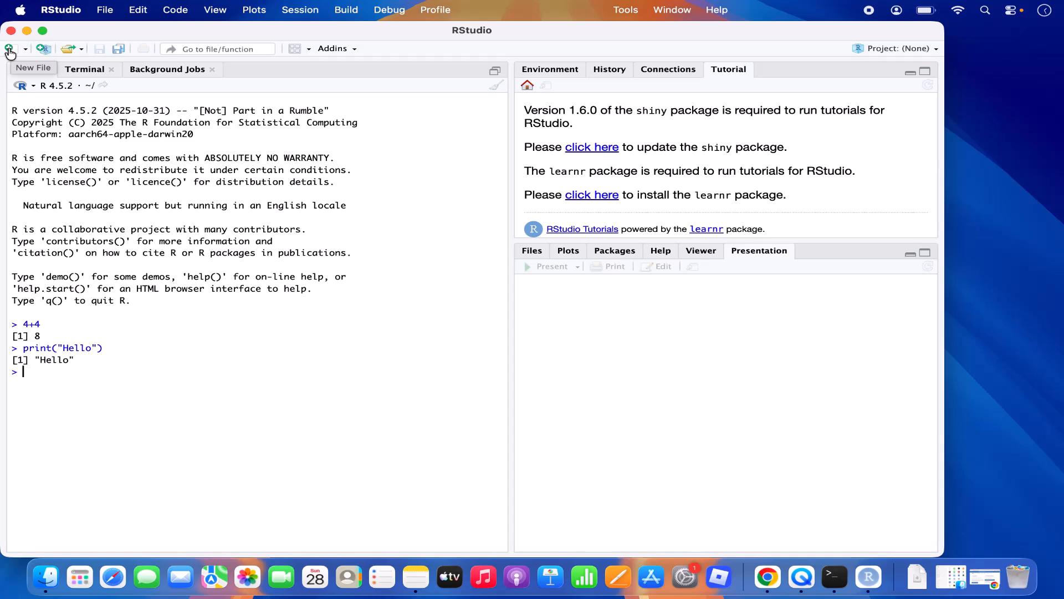
Step: Create a New Directory project named DemoR under ~/Documents and open it
click(44, 52)
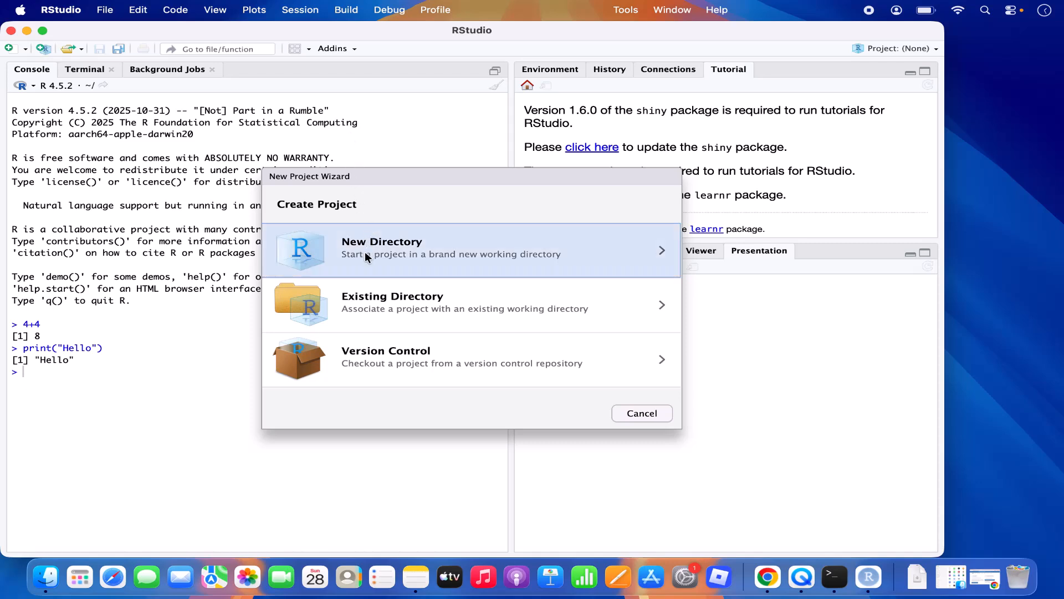
click(368, 256)
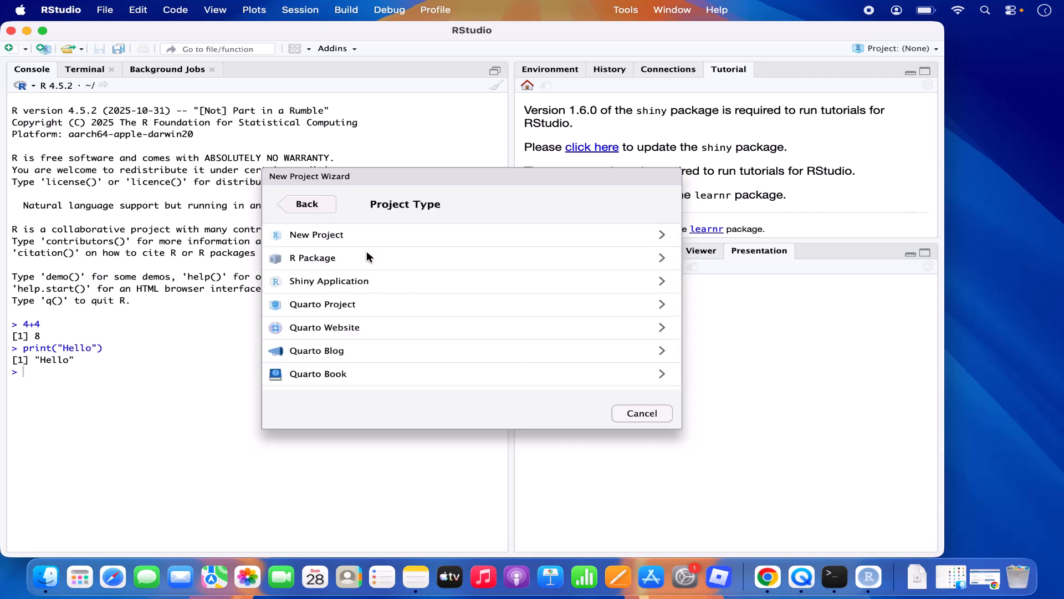
click(335, 237)
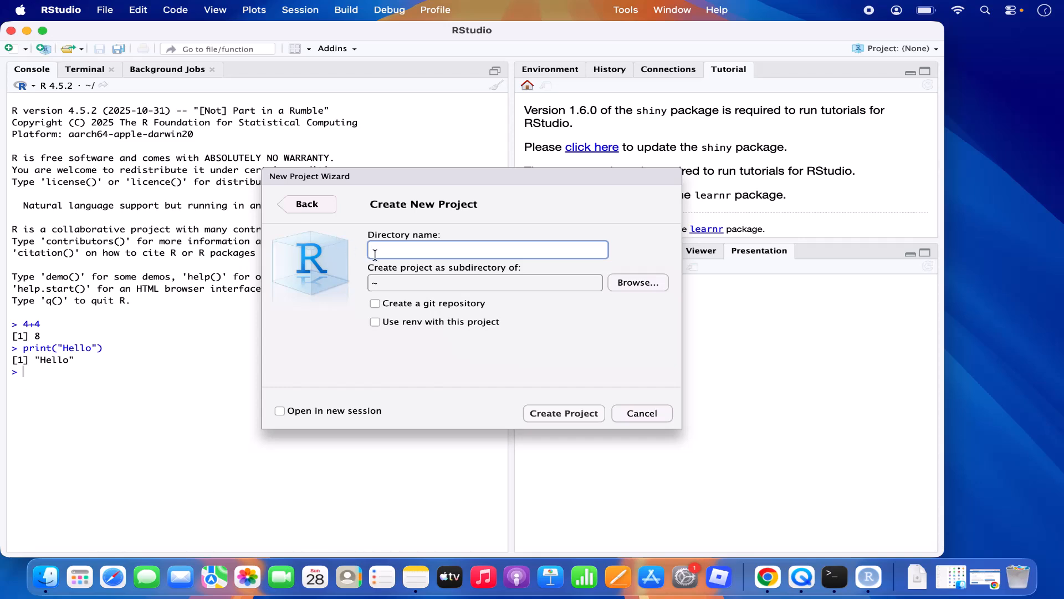
text(DemoR)
click(630, 287)
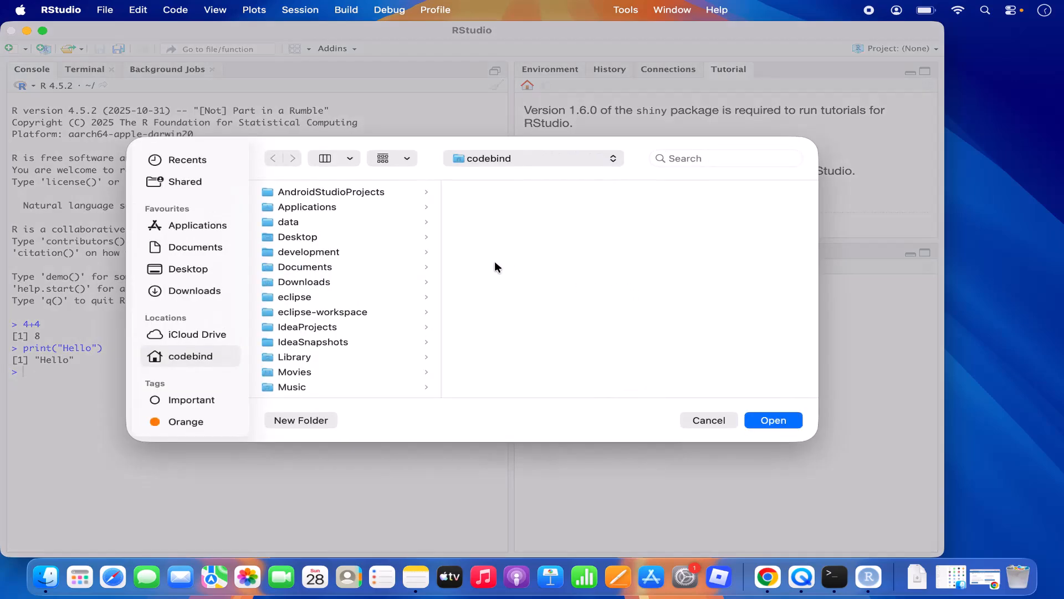
click(215, 251)
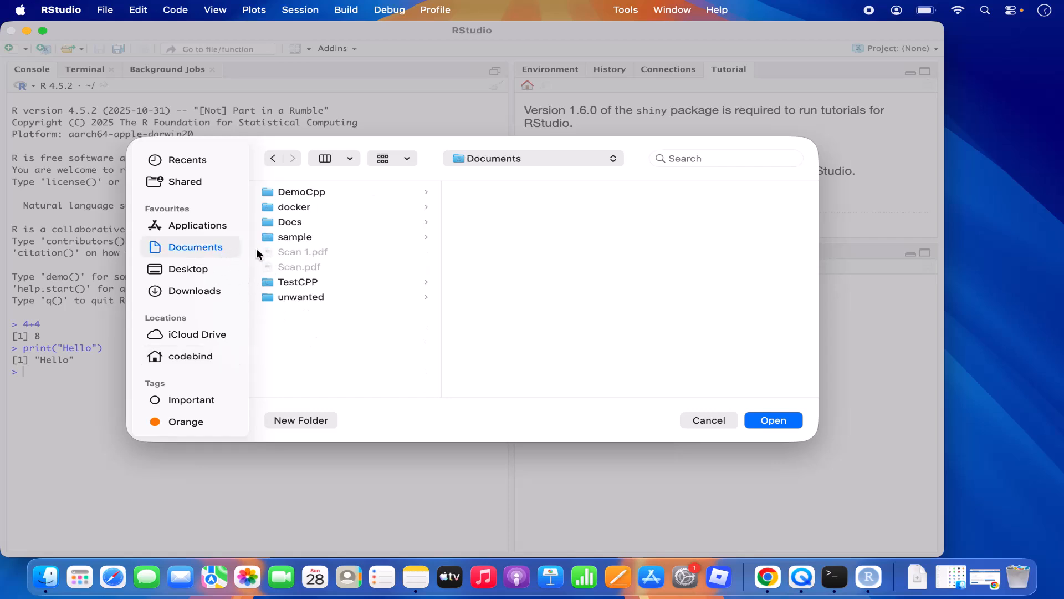
click(760, 420)
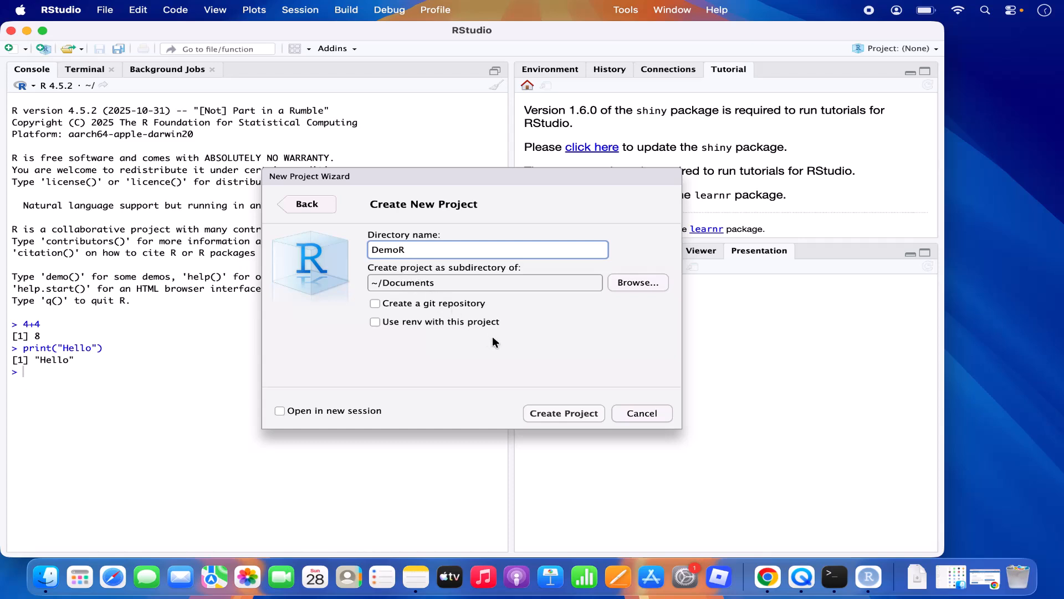
click(564, 418)
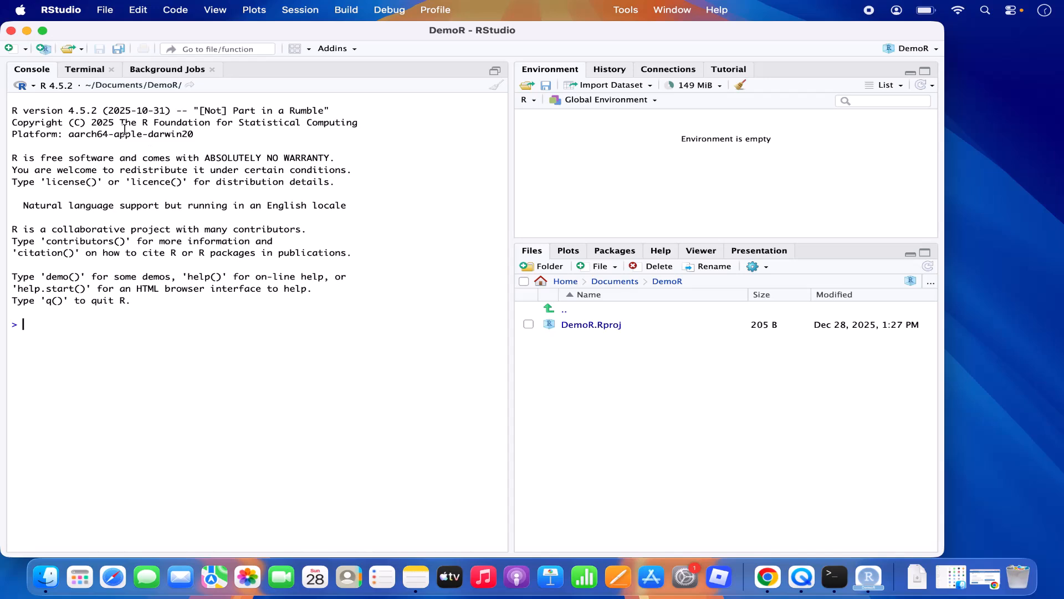
Step: Create a new R script and save it as test.R in the DemoR folder
click(104, 11)
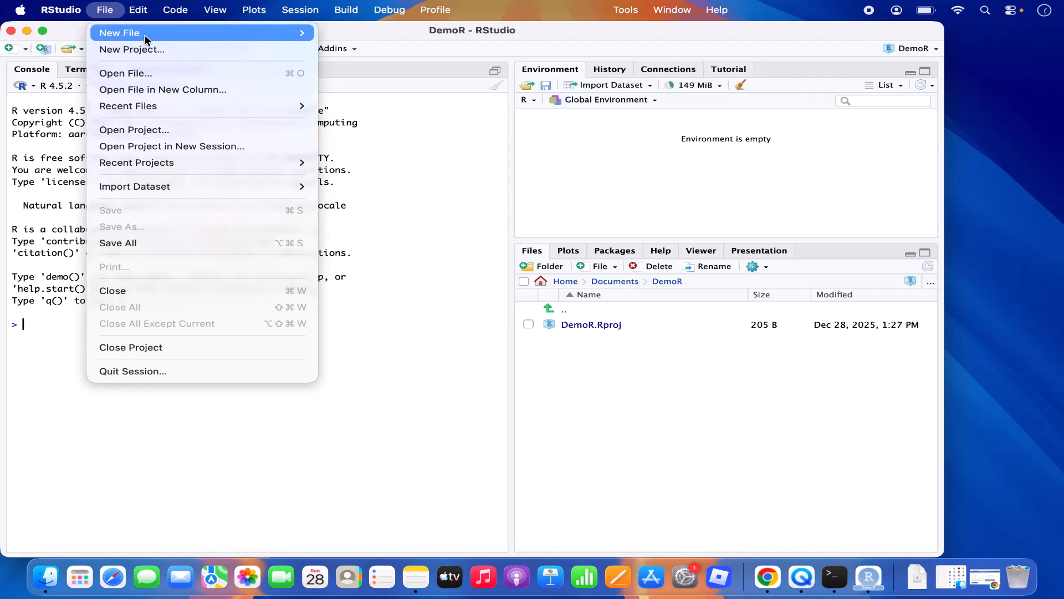
mouse_move(191, 33)
click(339, 33)
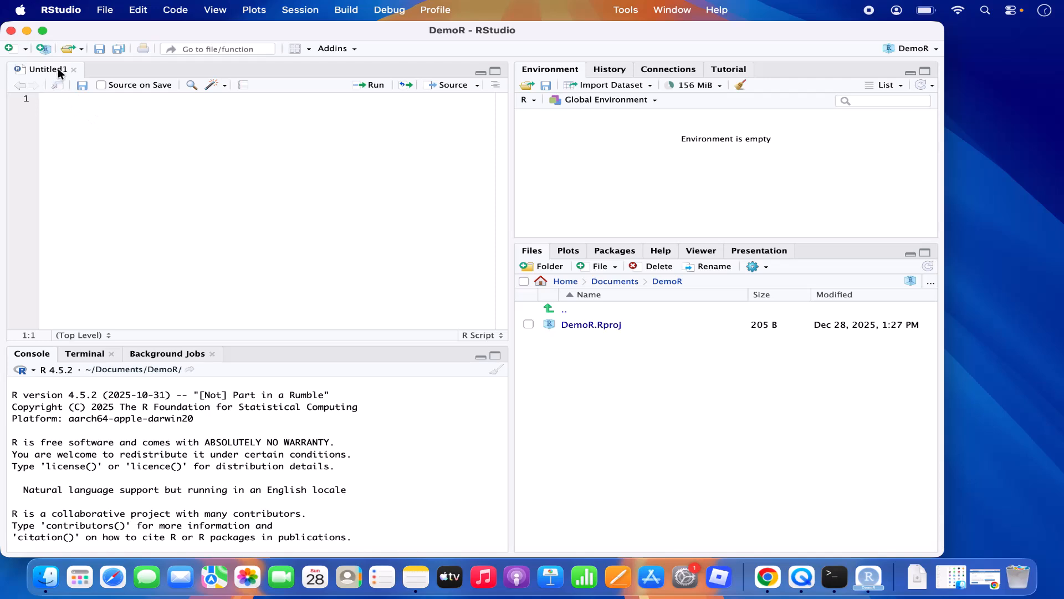
click(82, 86)
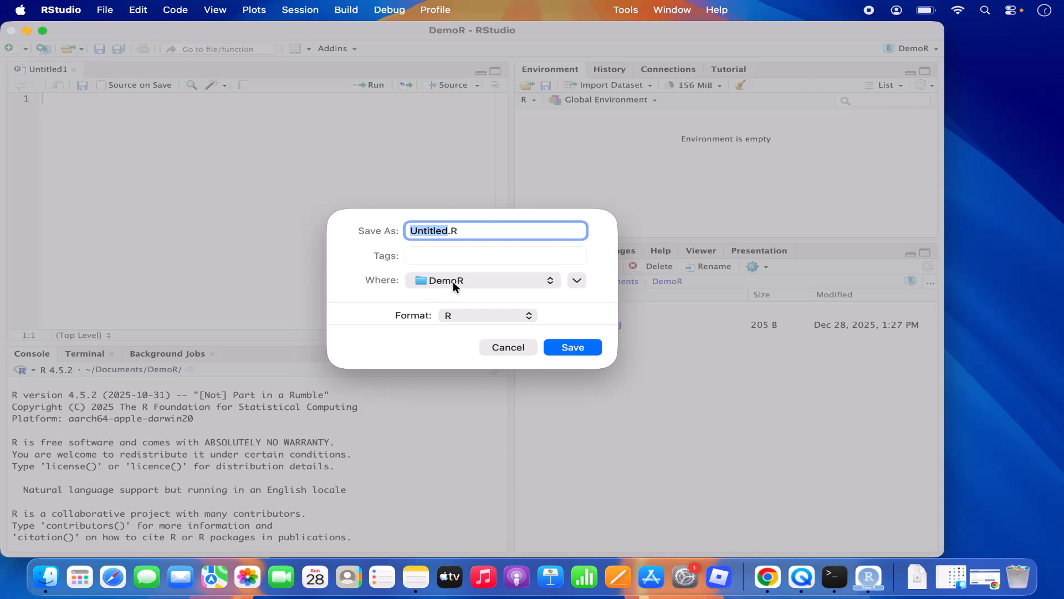
text(test)
click(563, 349)
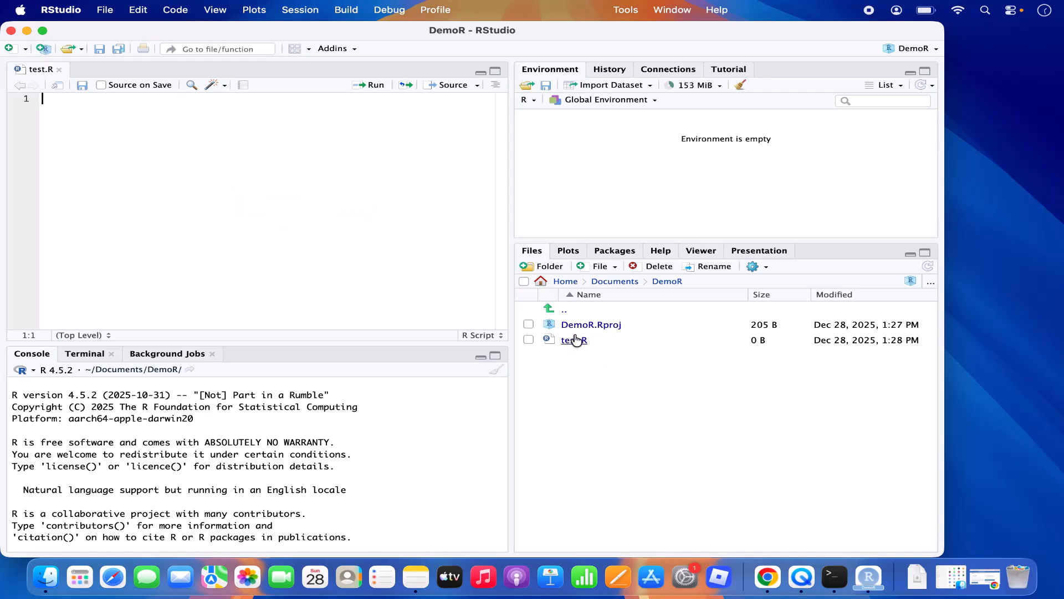
Step: Write print("Hello World") in test.R, save it, and run it to get [1] "Hello World"
text(print)
text((")
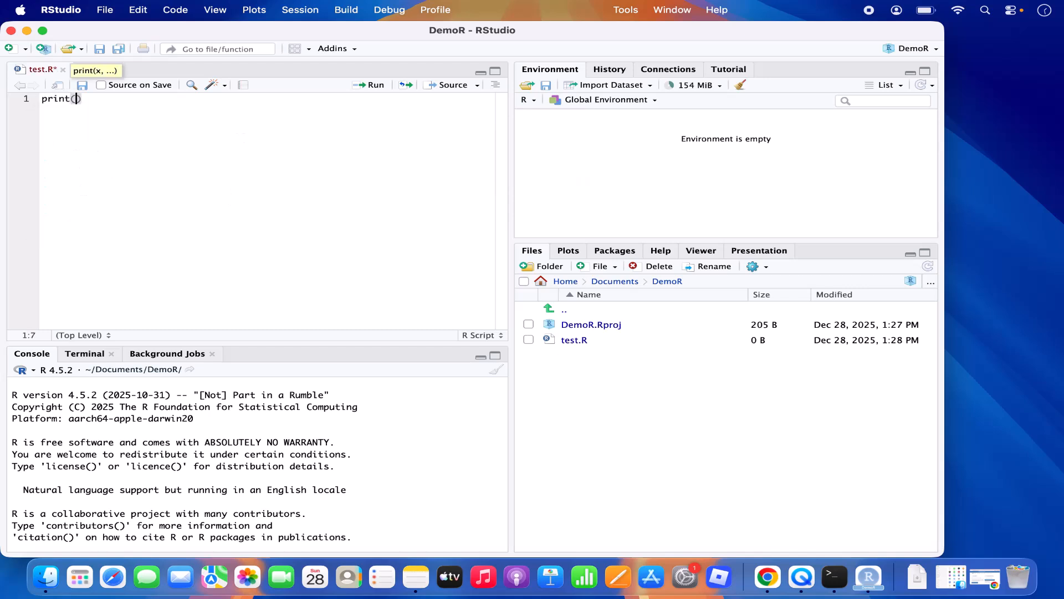
text(Hello World)
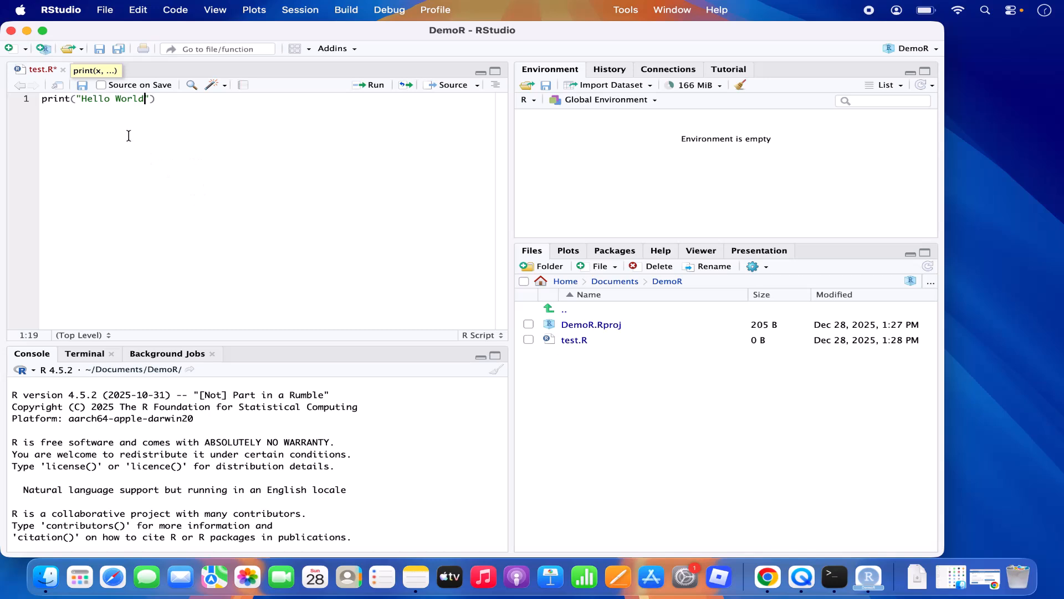
click(82, 86)
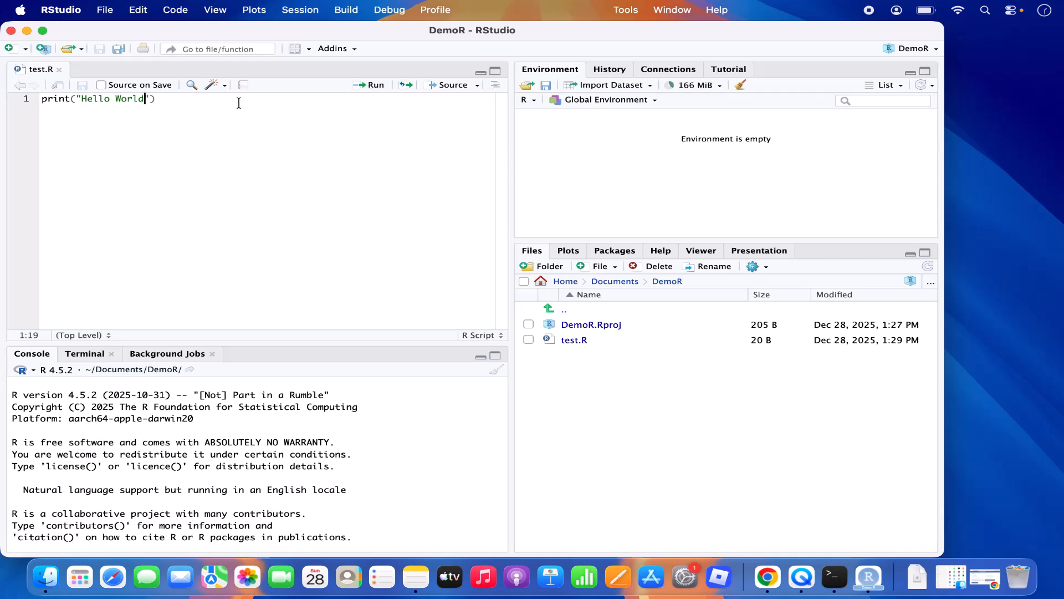
key(super+a)
click(363, 86)
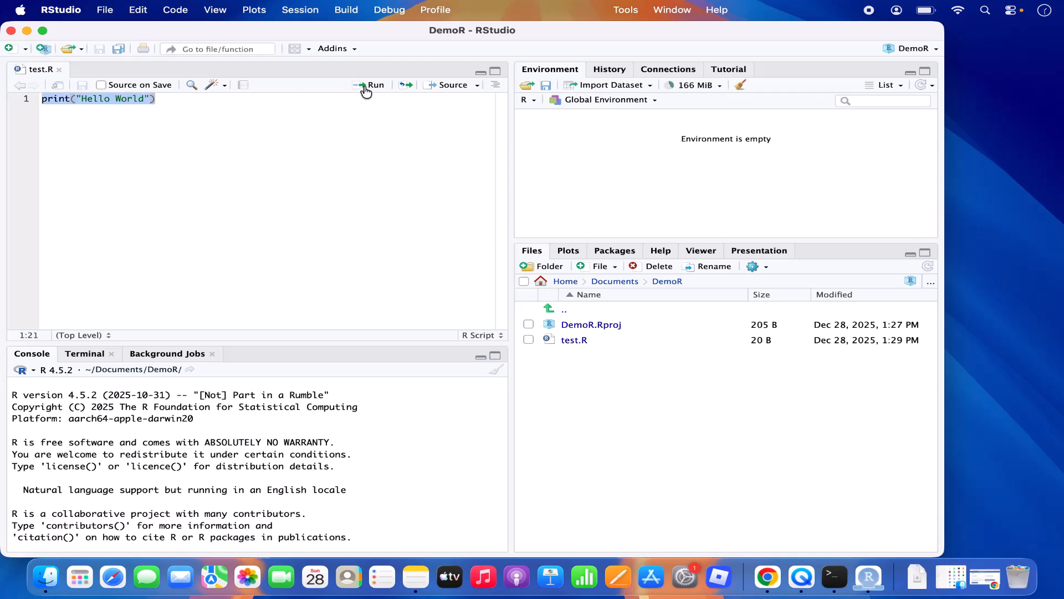
double_click(63, 531)
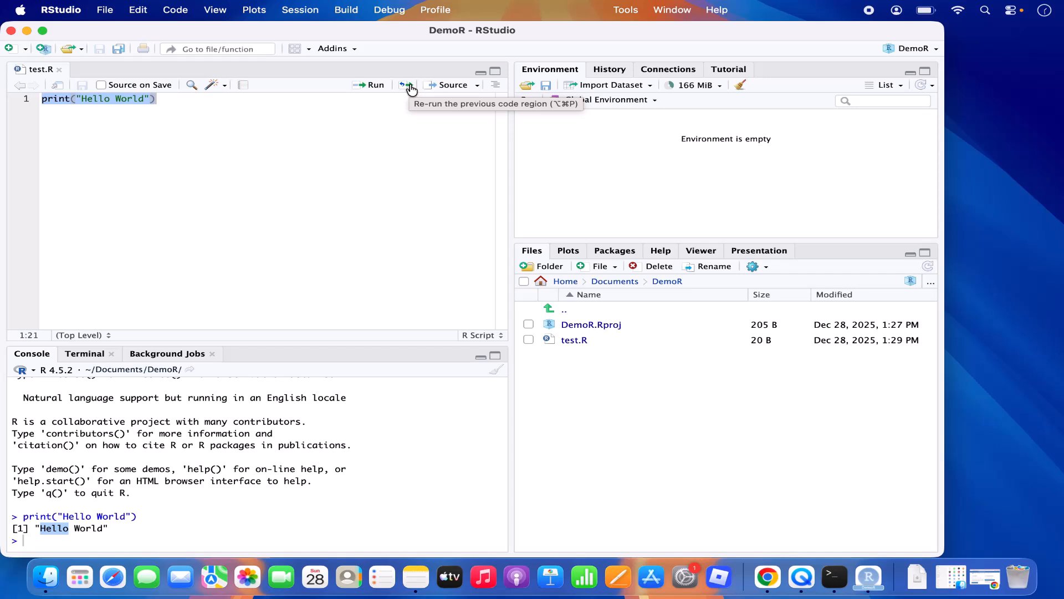
click(171, 167)
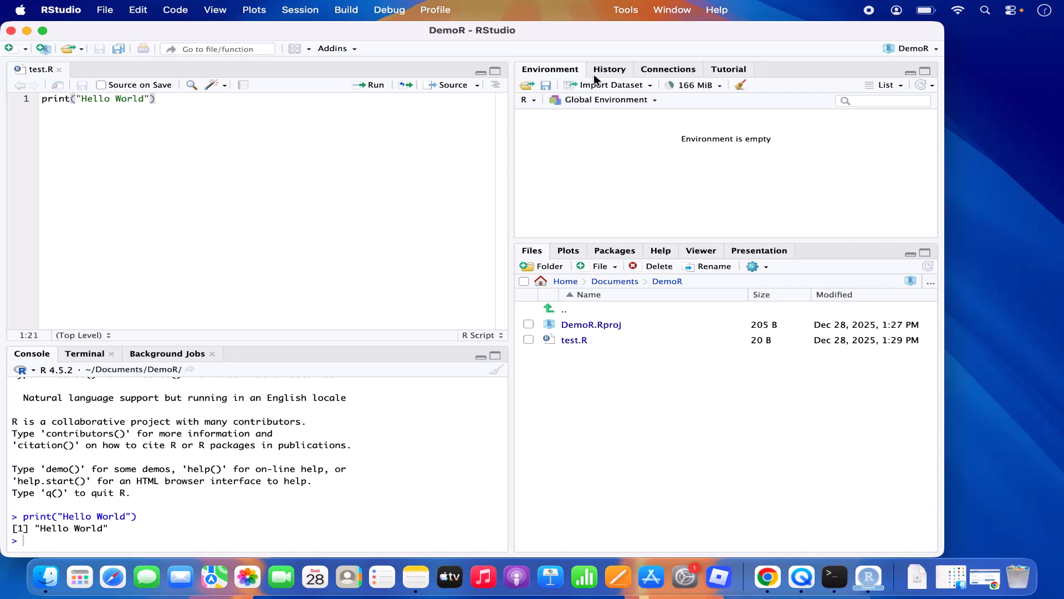
Step: Browse the History, Connections, Tutorial, Plots, Packages and Files panes, then minimise the DemoR window
click(613, 72)
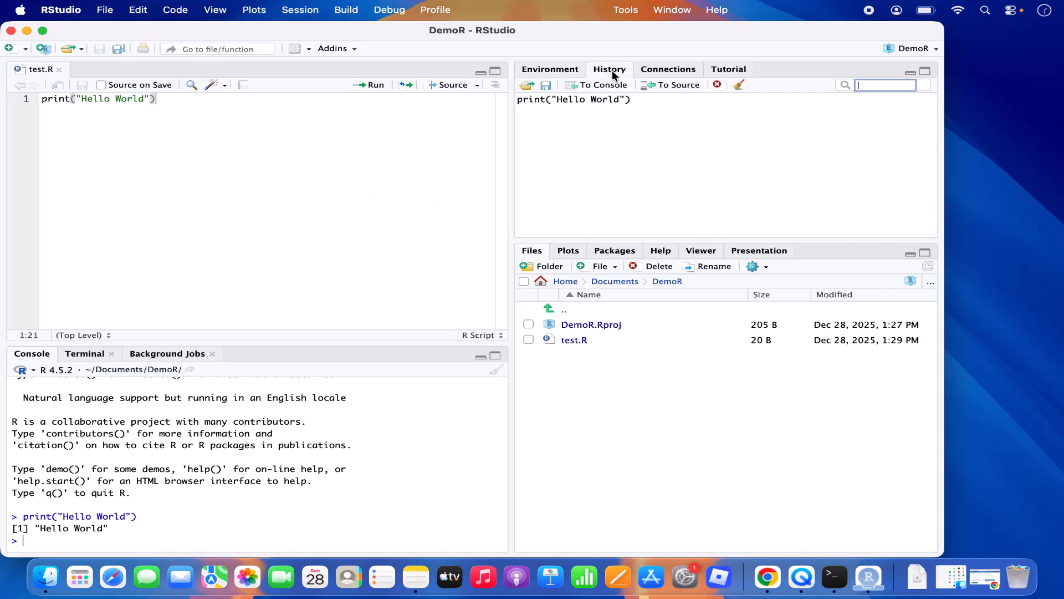
click(673, 71)
click(735, 71)
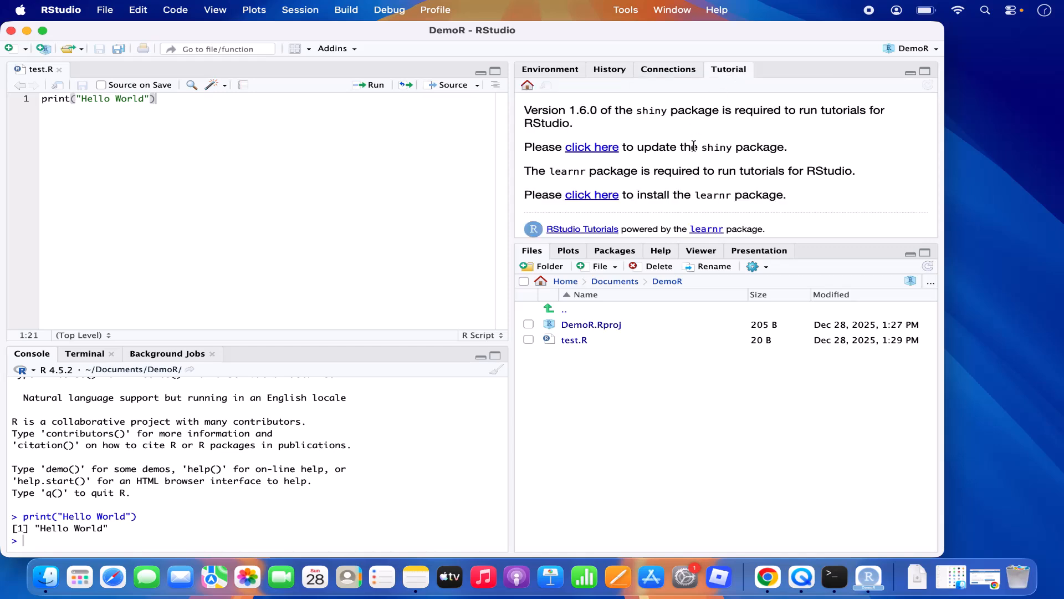
click(569, 253)
click(611, 252)
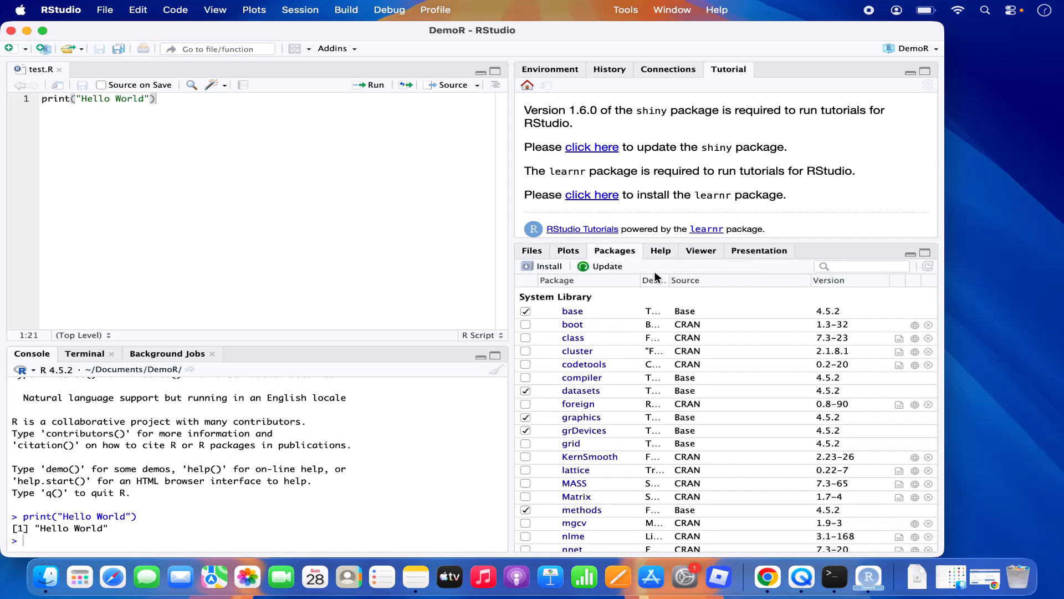
click(532, 256)
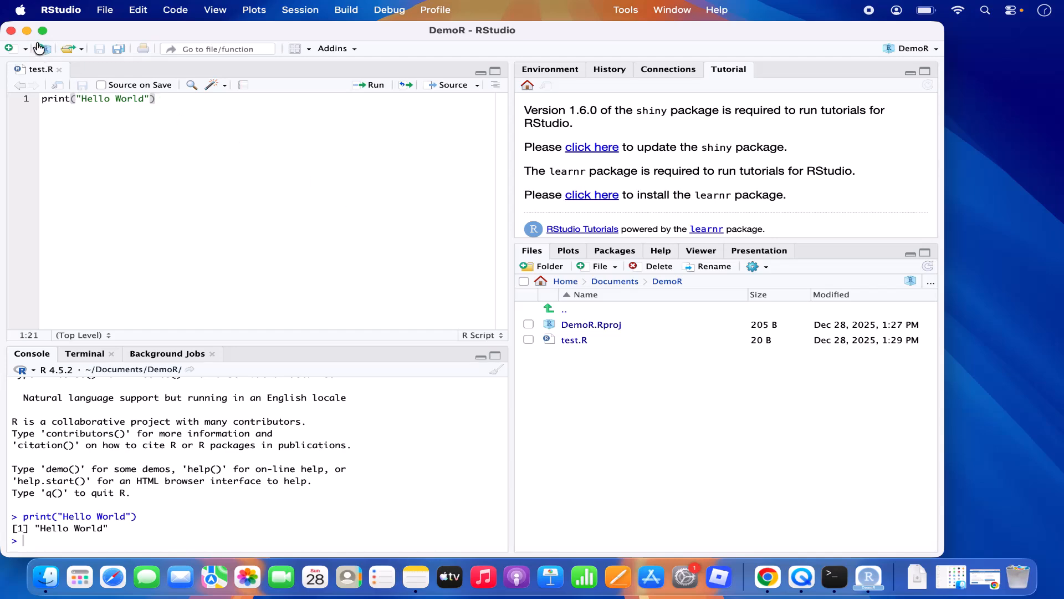
click(27, 31)
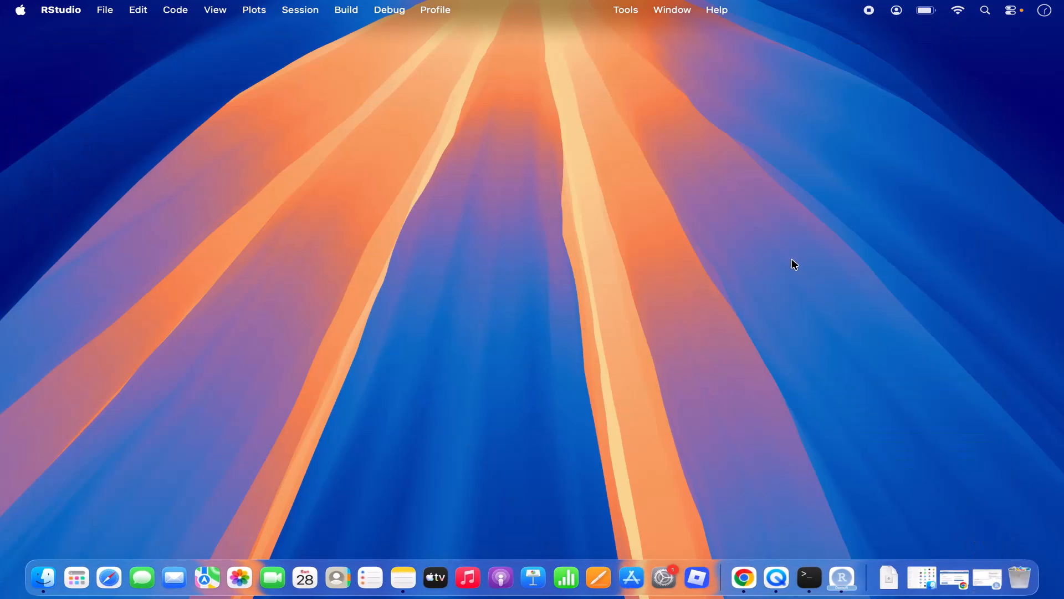